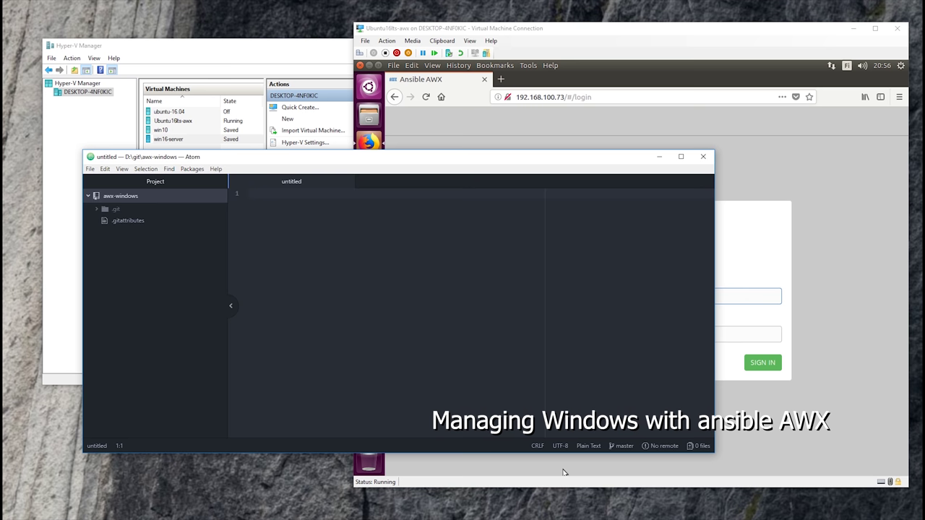
Paste the Windows Update and reboot playbook into the untitled Atom document
click(377, 271)
key(ctrl+v)
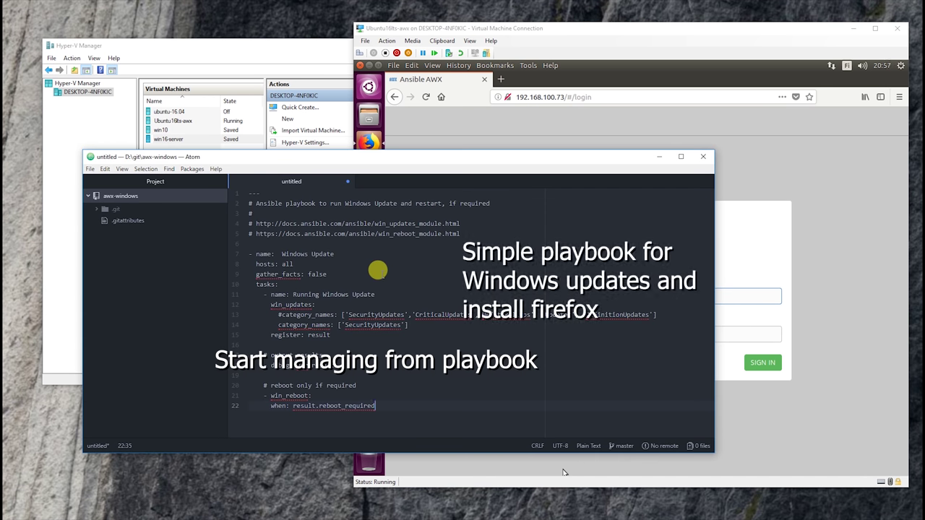
right_click(292, 184)
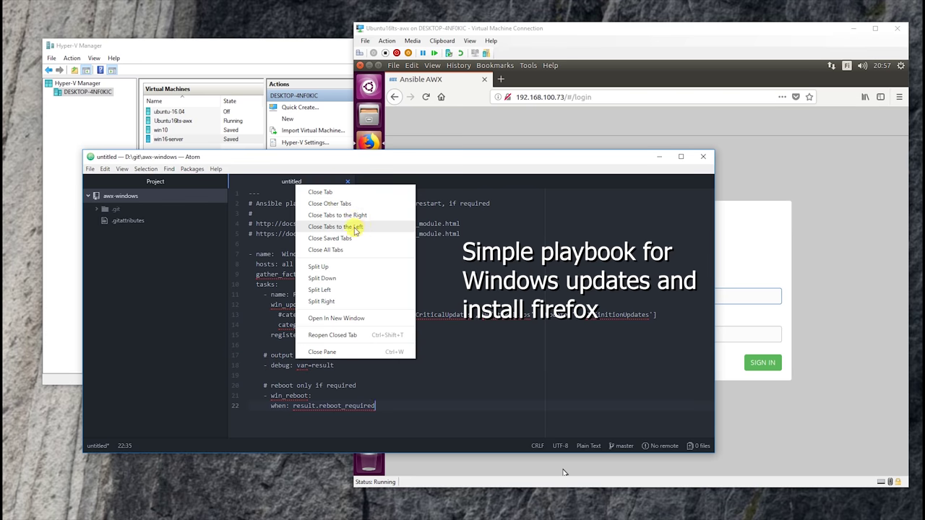
click(278, 182)
Create a new file named windows-update.yml in the awx-windows project folder
right_click(110, 195)
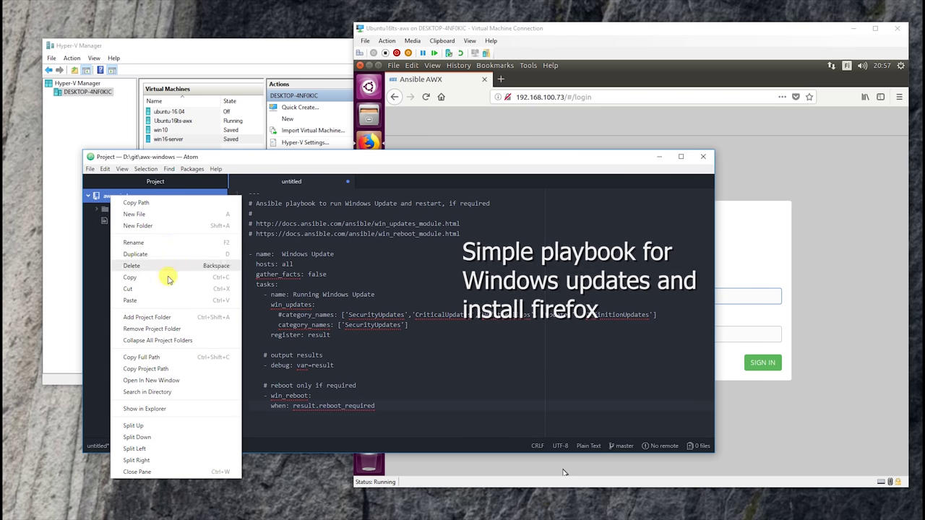
click(148, 215)
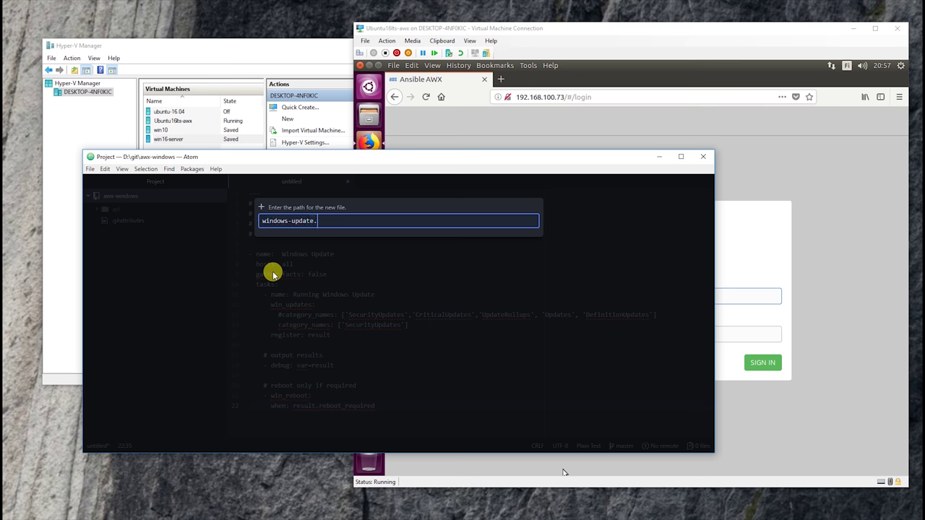
key(Return)
Move the playbook text into windows-update.yml and close the untitled document
click(287, 181)
key(ctrl+a)
key(ctrl+x)
click(398, 182)
key(ctrl+v)
click(346, 181)
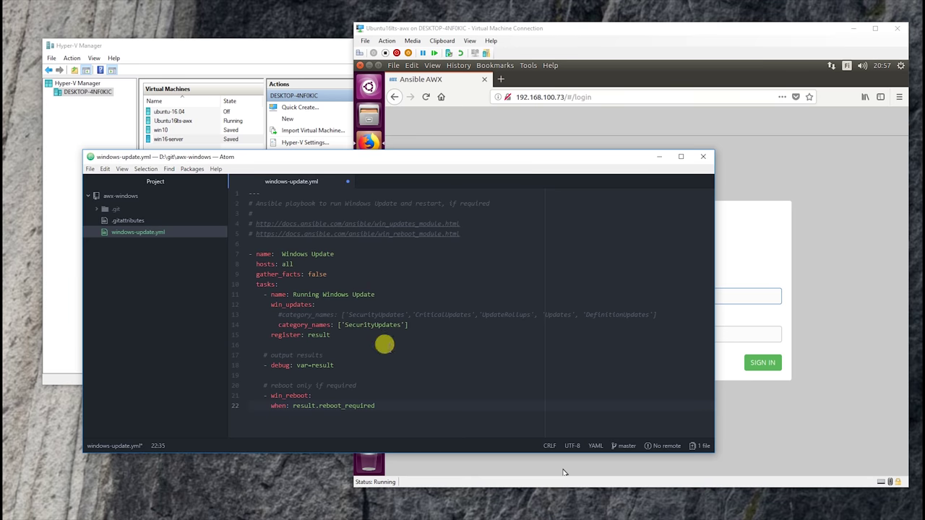
key(Return)
key(Return)
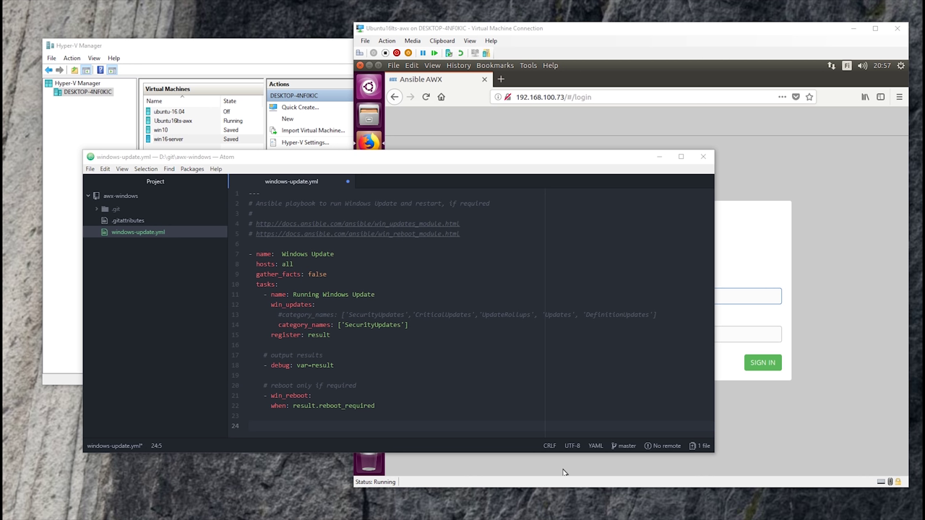
Paste the win_chocolatey Install Firefox task below the reboot step
click(404, 412)
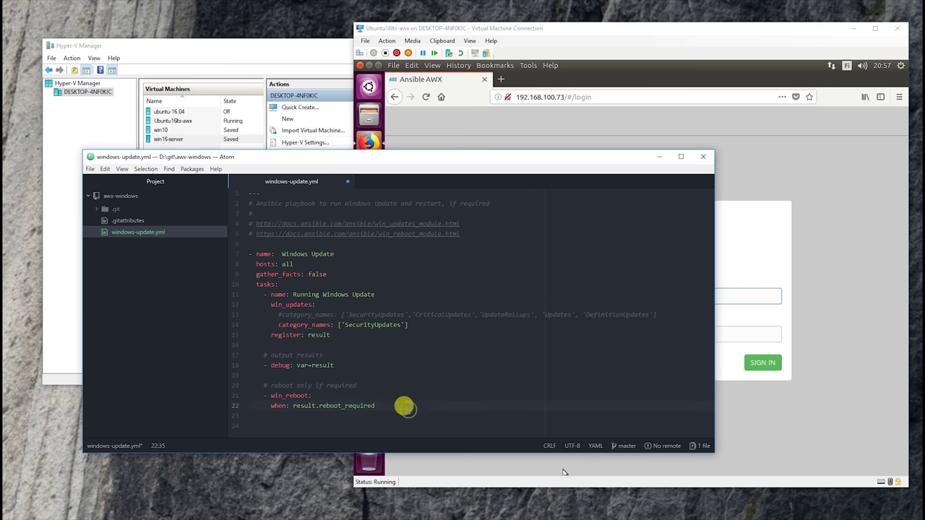
key(Return)
key(ctrl+v)
Delete the stray hosts/tasks and test chocolatey lines, then save windows-update.yml
key(shift+Up)
key(shift+Home)
key(BackSpace)
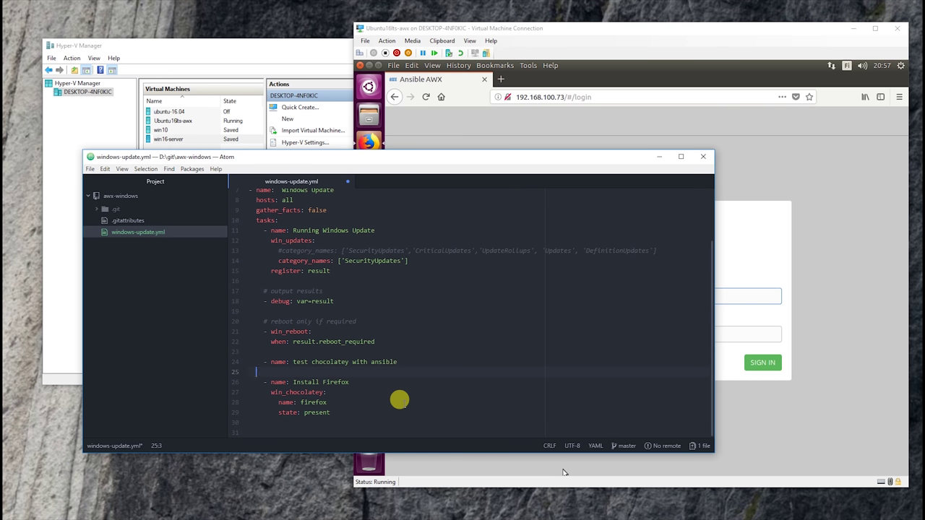
key(shift+Up)
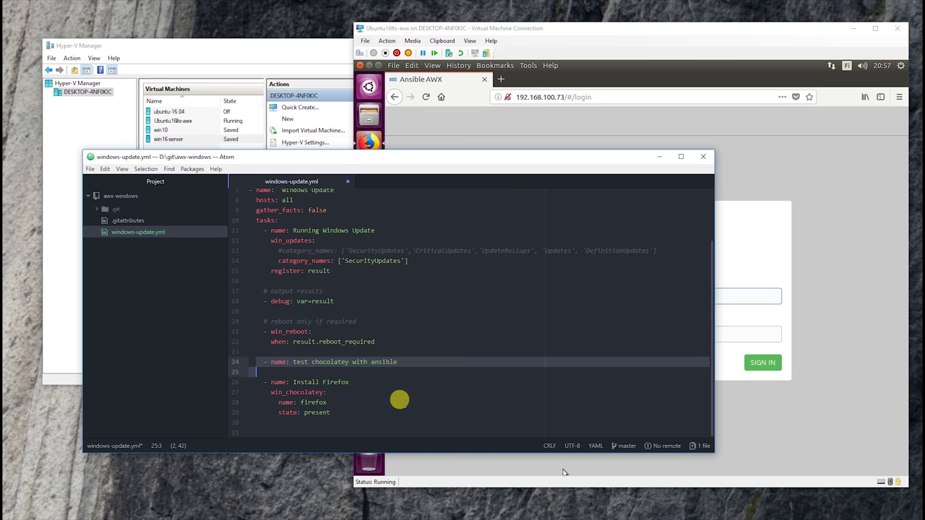
key(BackSpace)
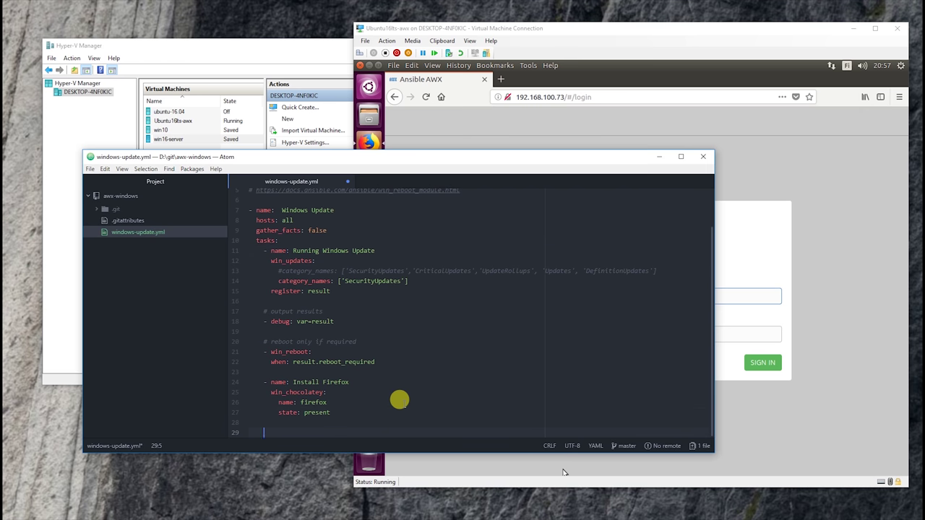
key(ctrl+s)
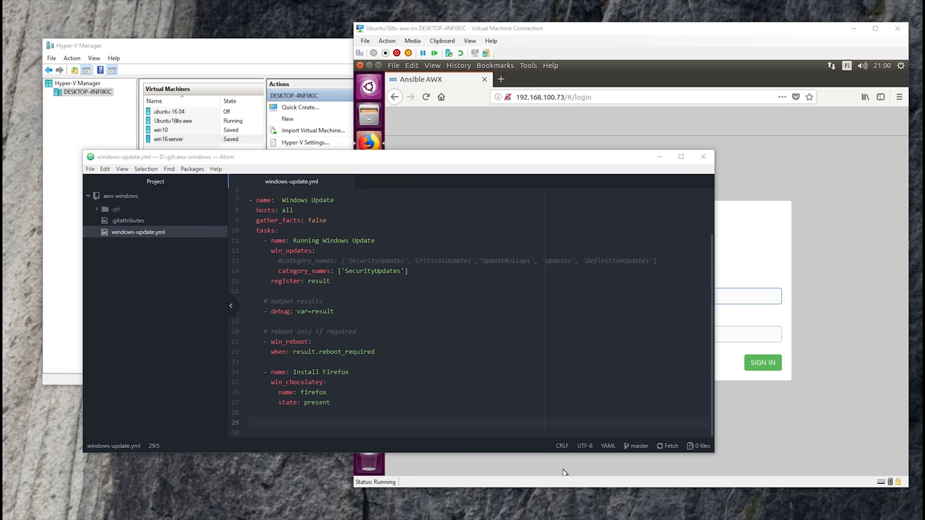
Log in to AWX as the administrator and decline saving the password
drag(469, 279, 578, 118)
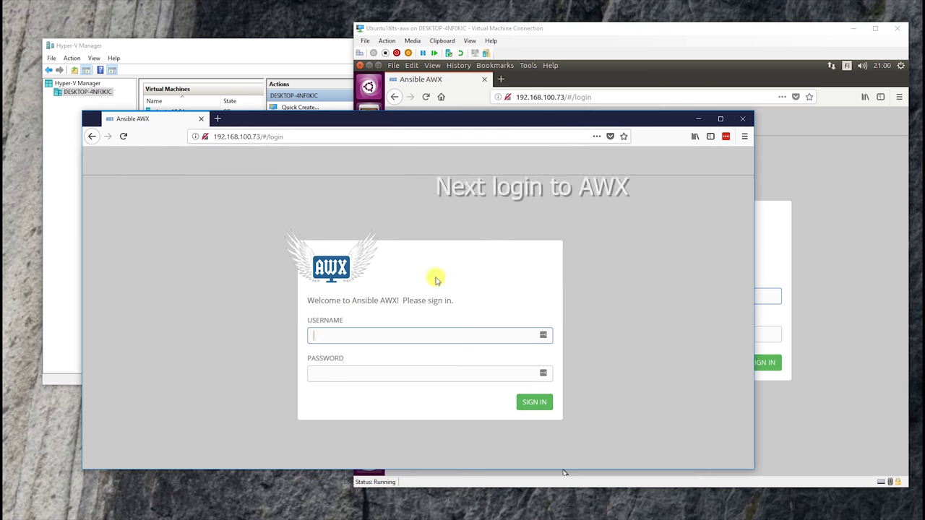
text(n)
key(Tab)
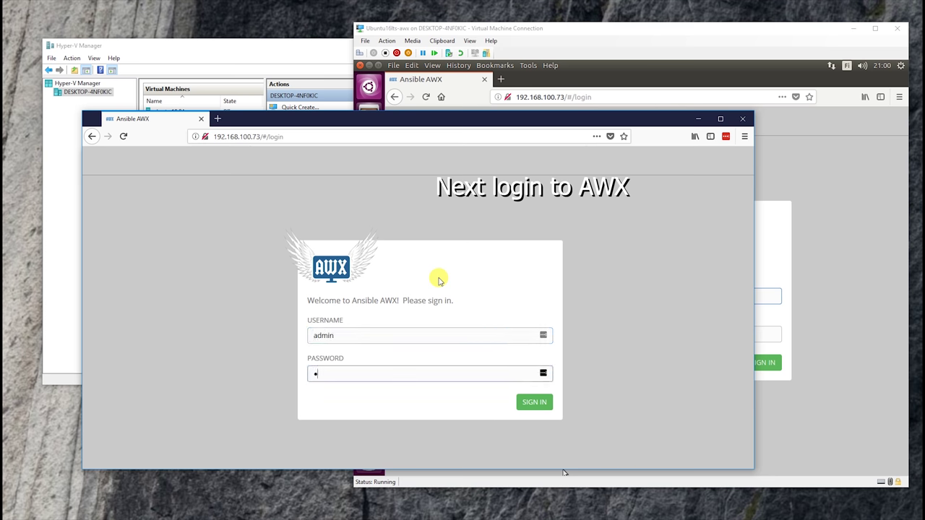
key(Return)
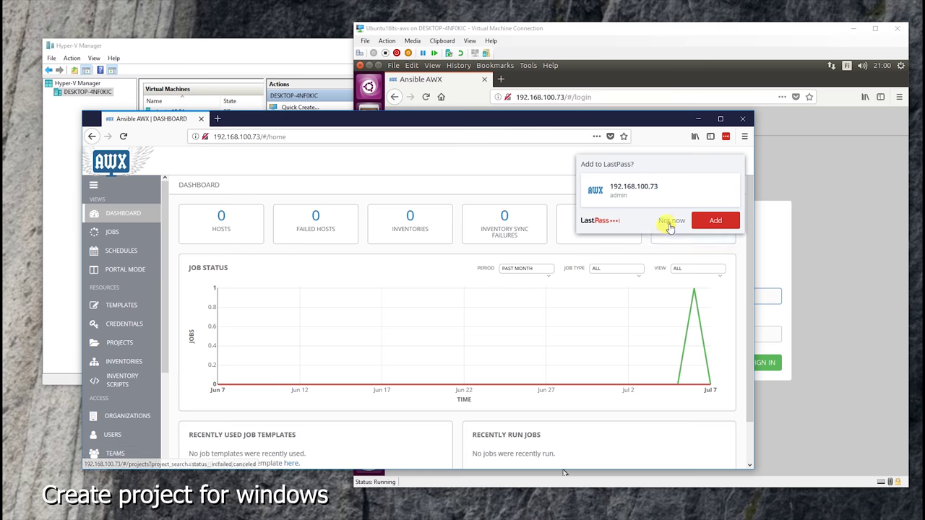
click(666, 220)
Rename the github project pointing to koivhe/awx to github-awx and save it
click(121, 305)
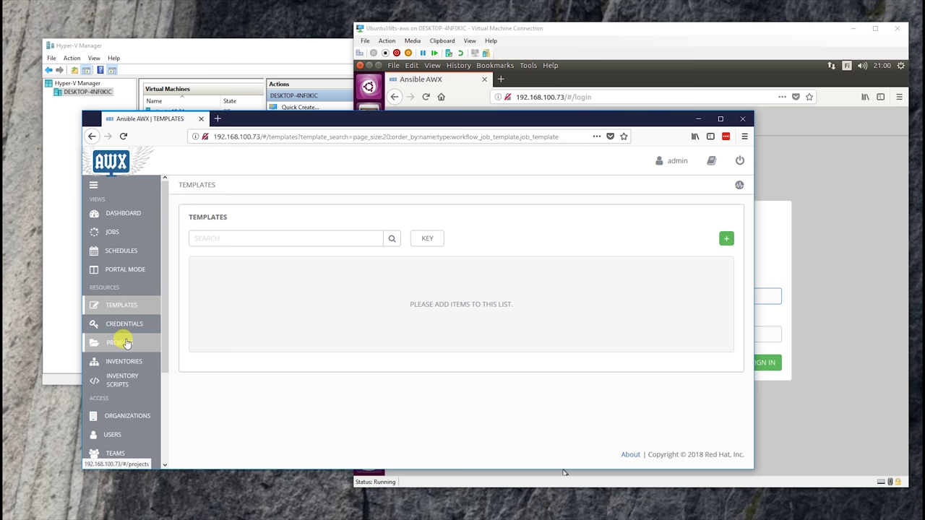
click(124, 343)
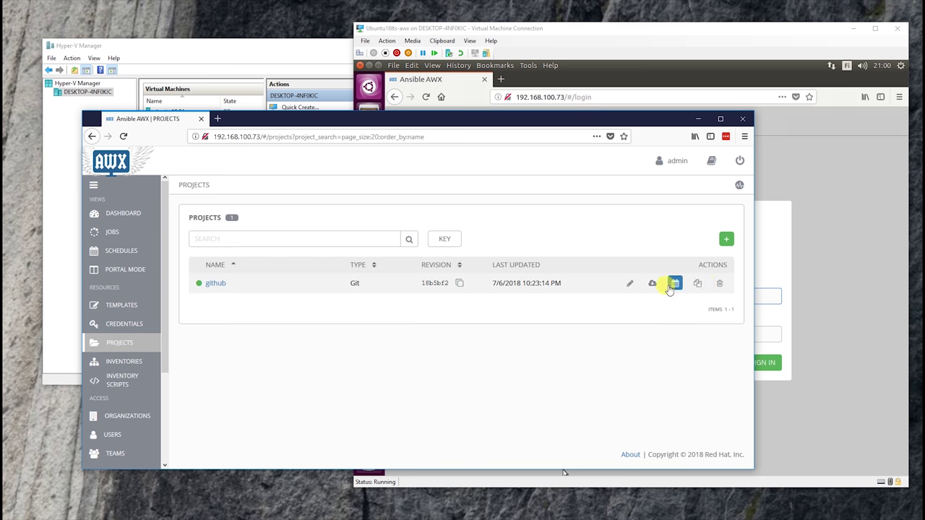
click(629, 285)
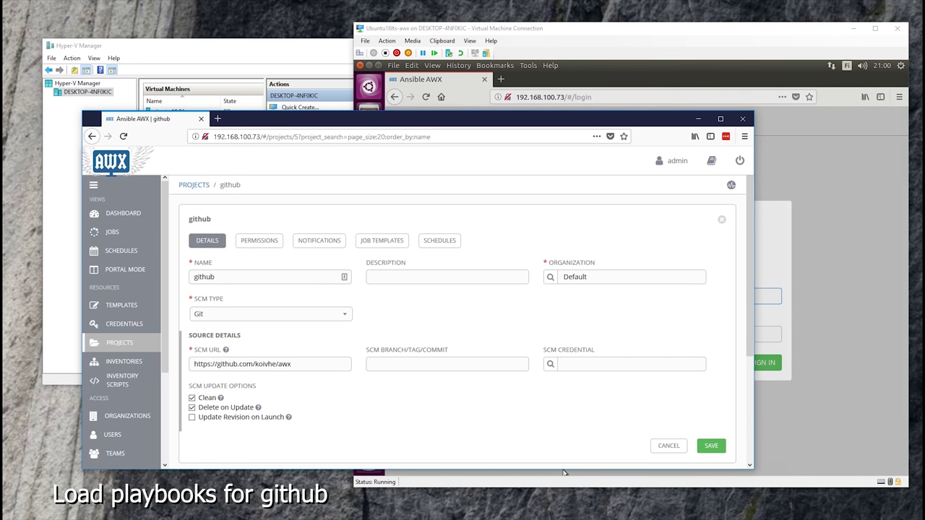
triple_click(302, 364)
key(ctrl+c)
scroll(296, 359, down, 3)
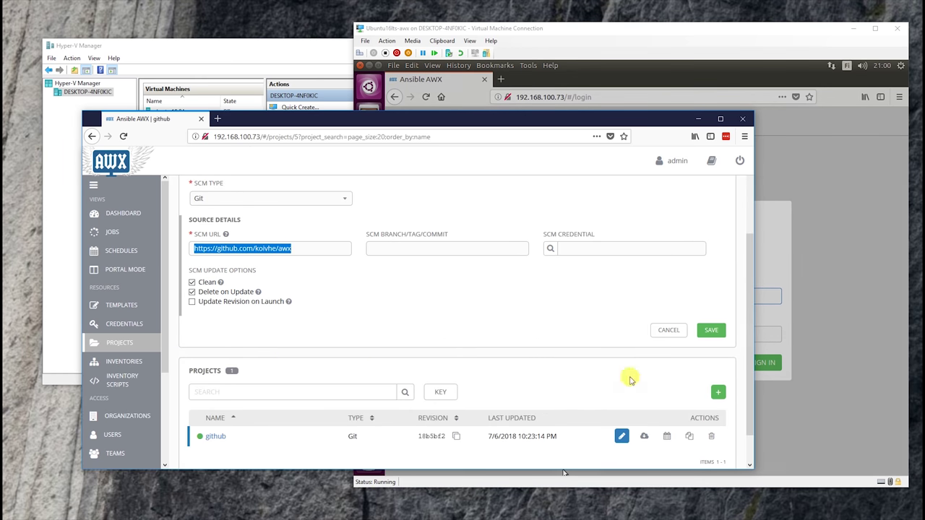
scroll(264, 229, up, 3)
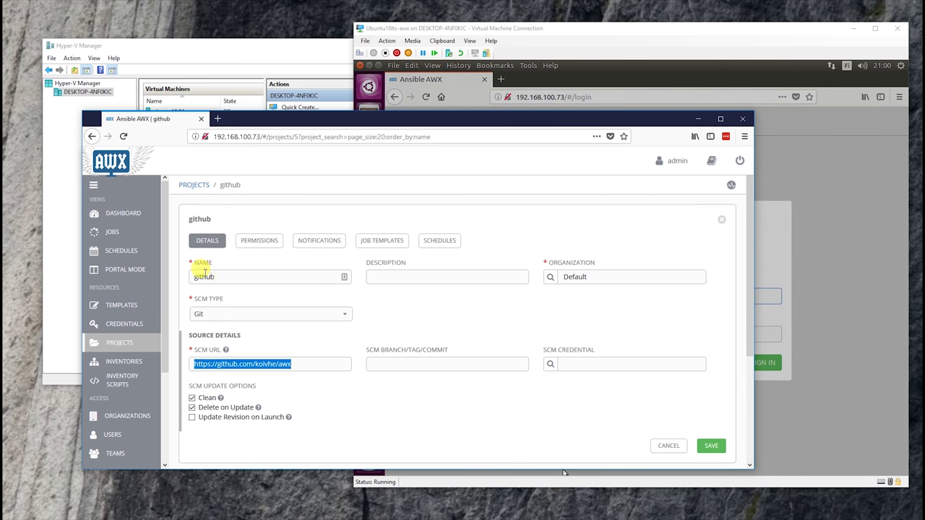
click(711, 445)
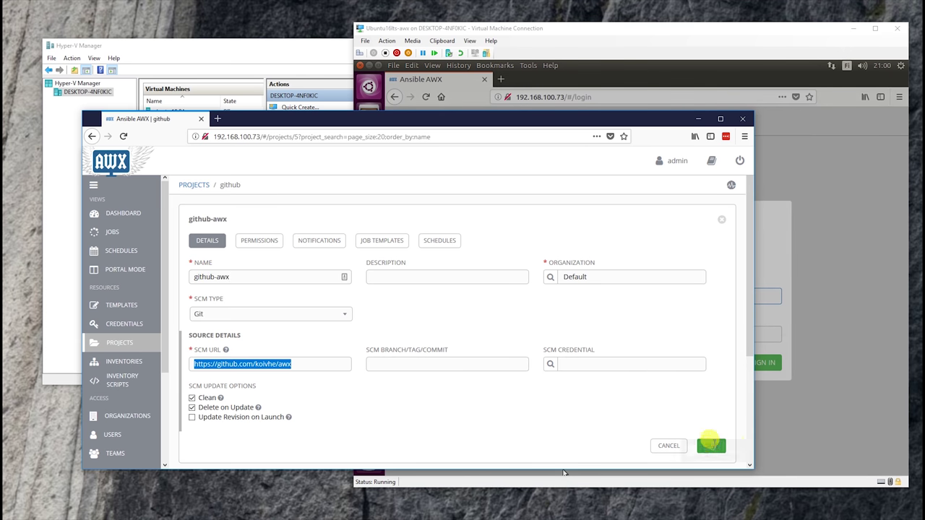
scroll(649, 394, down, 2)
scroll(648, 394, down, 1)
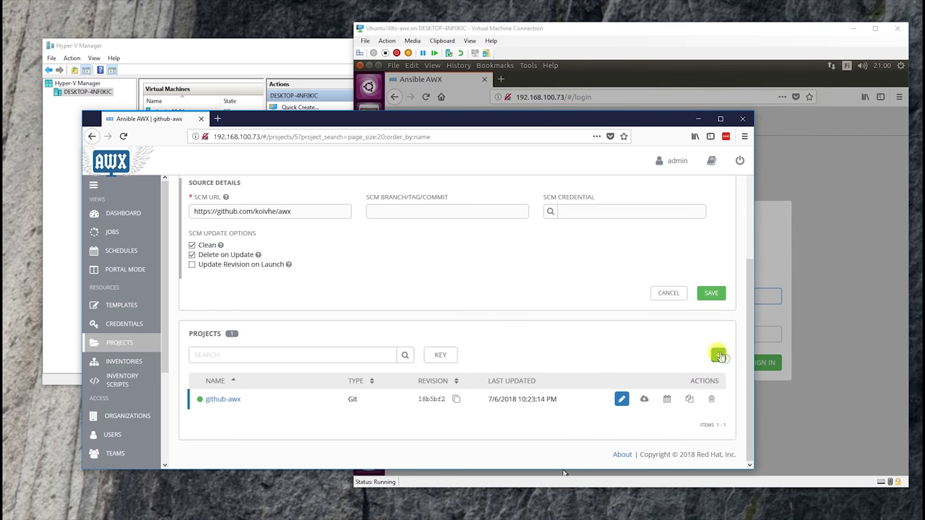
click(717, 354)
Set up a Git project named windows with the awx-windows repository URL
click(303, 314)
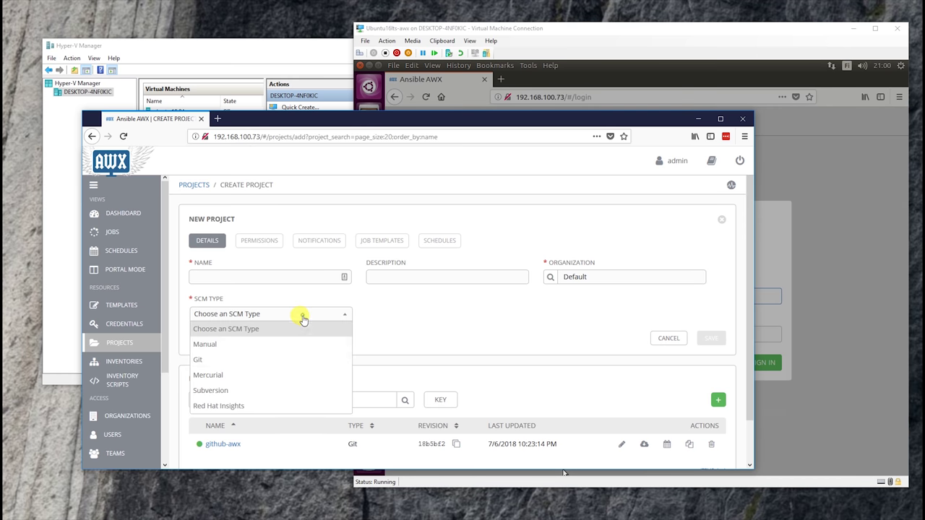
click(226, 359)
key(ctrl+v)
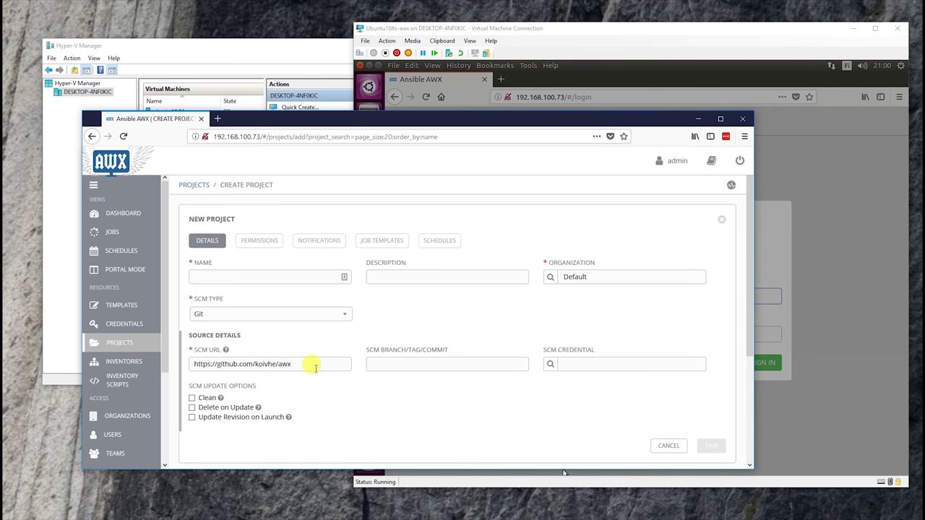
text(-windows)
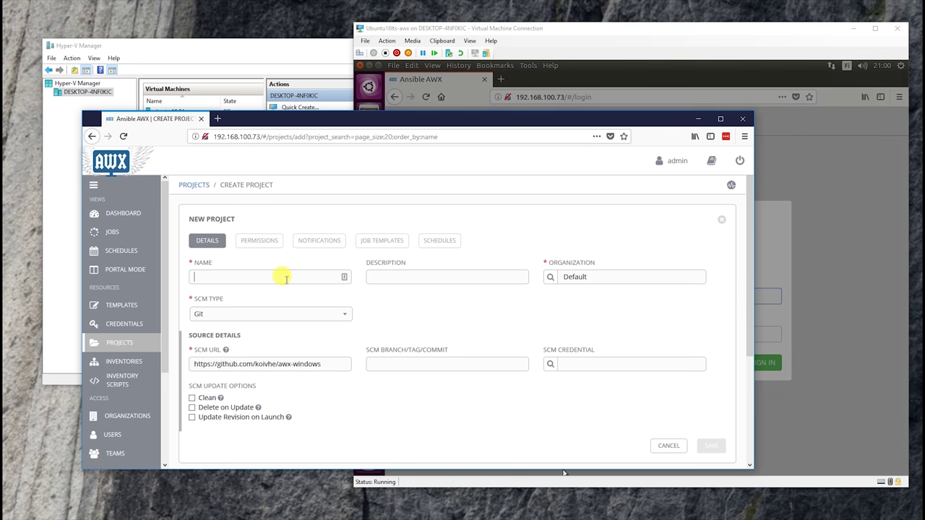
text(windows)
Enable Clean and Delete on Update, save the windows project and sync it
click(192, 398)
click(192, 407)
click(711, 446)
scroll(671, 408, down, 5)
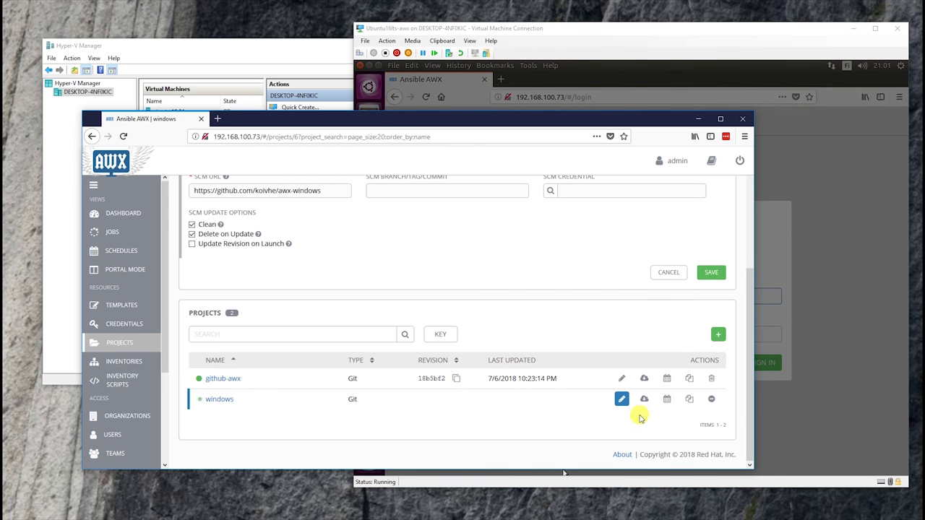
click(220, 398)
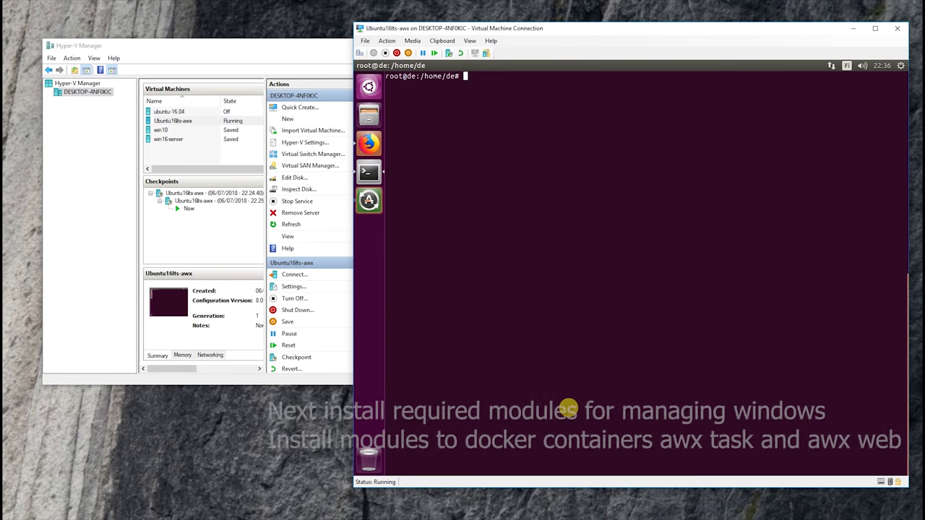
text(docker ps)
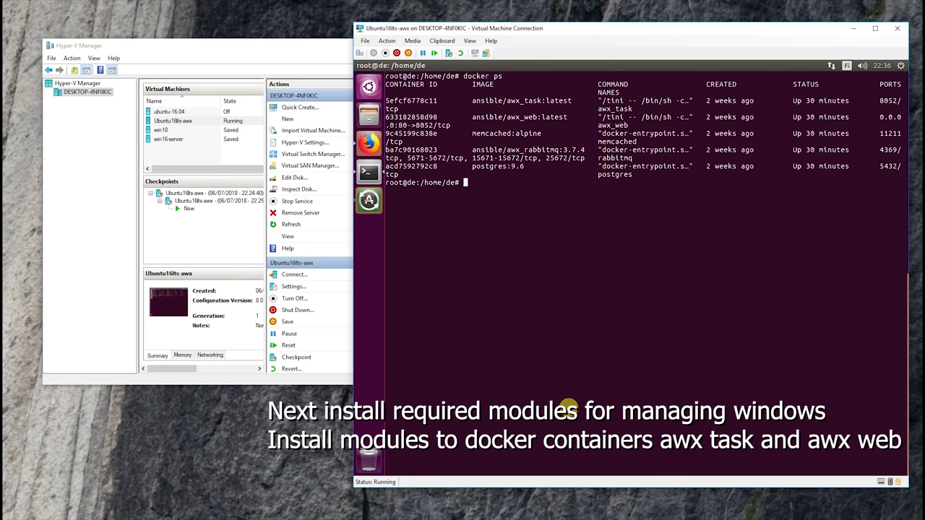
Open a bash shell in the awx_task container 5efcf6778c11 with docker exec
key(Tab)
key(Tab)
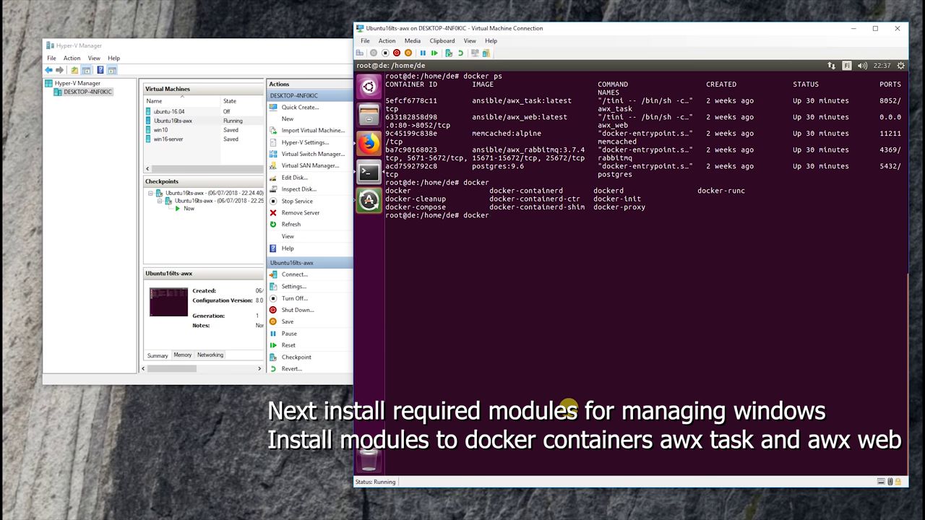
key(BackSpace)
key(BackSpace)
key(BackSpace)
key(BackSpace)
key(BackSpace)
key(BackSpace)
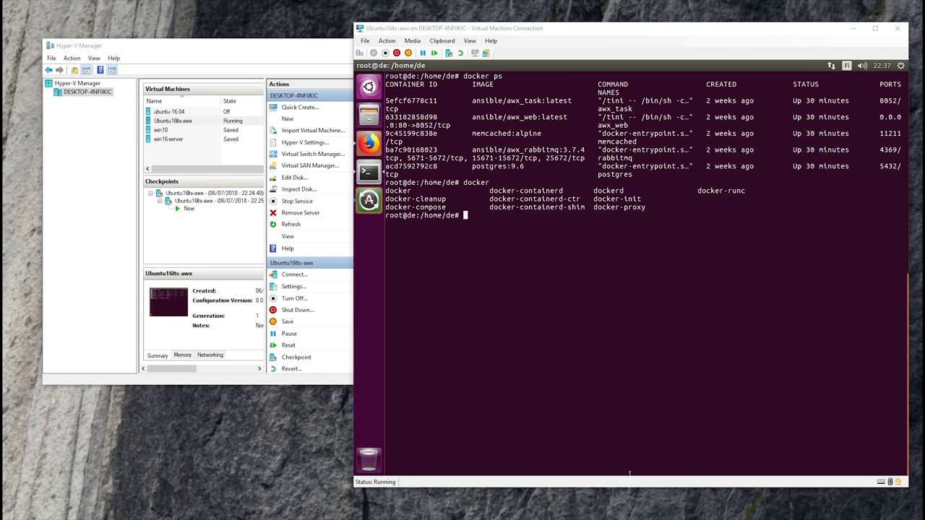
text(docker exec -it 5efcf6778c11 /bin/bash)
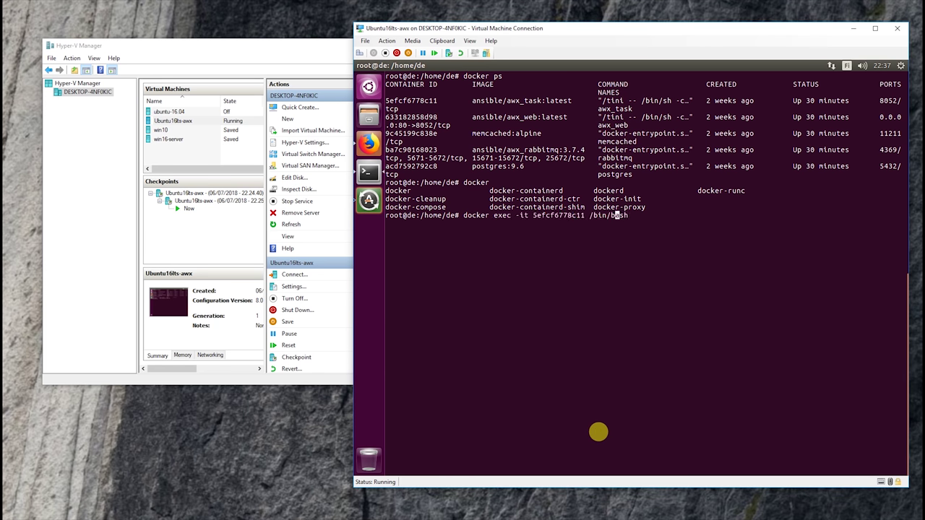
key(Delete)
key(Delete)
key(Delete)
key(Delete)
key(Delete)
key(Delete)
key(Delete)
key(Delete)
key(Delete)
key(Delete)
key(Delete)
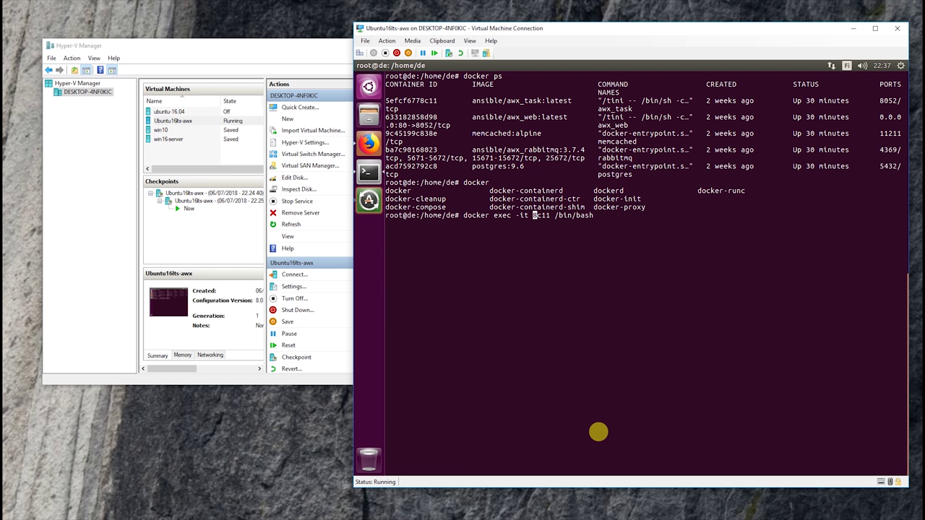
key(Delete)
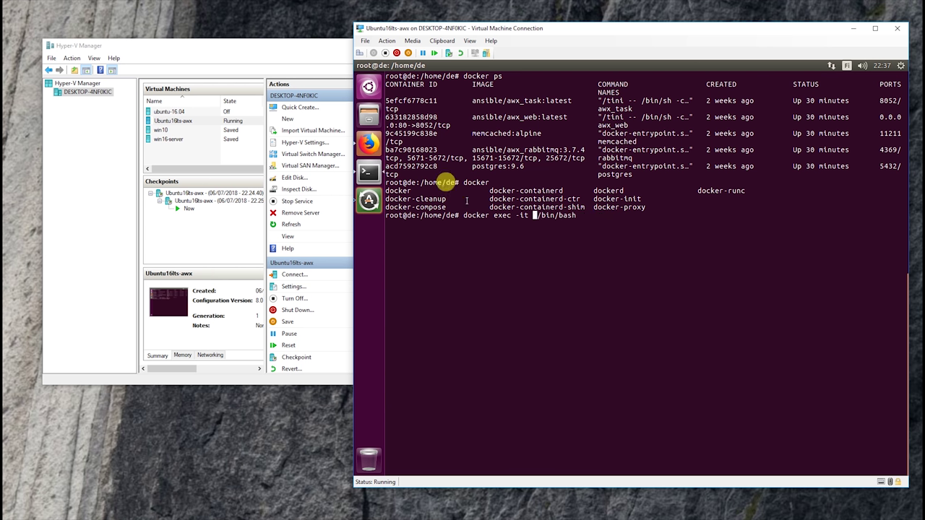
double_click(402, 101)
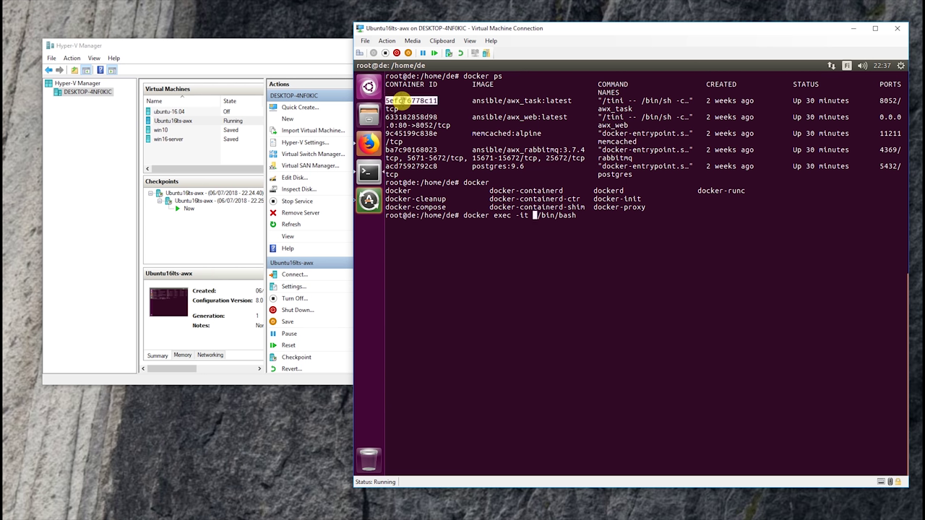
middle_click(402, 103)
key(Return)
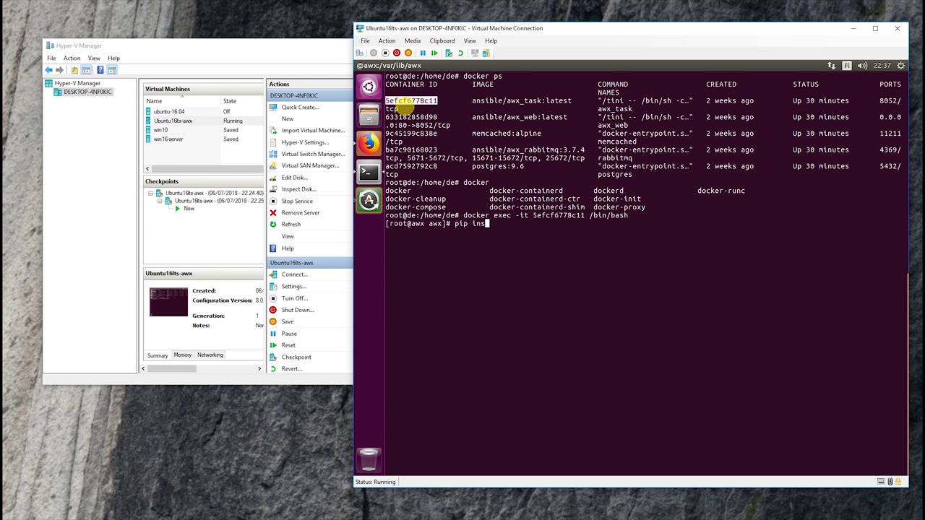
Install ptwinrm with pip, return to the host shell and recall the exec command
text(pip install ptwinrm)
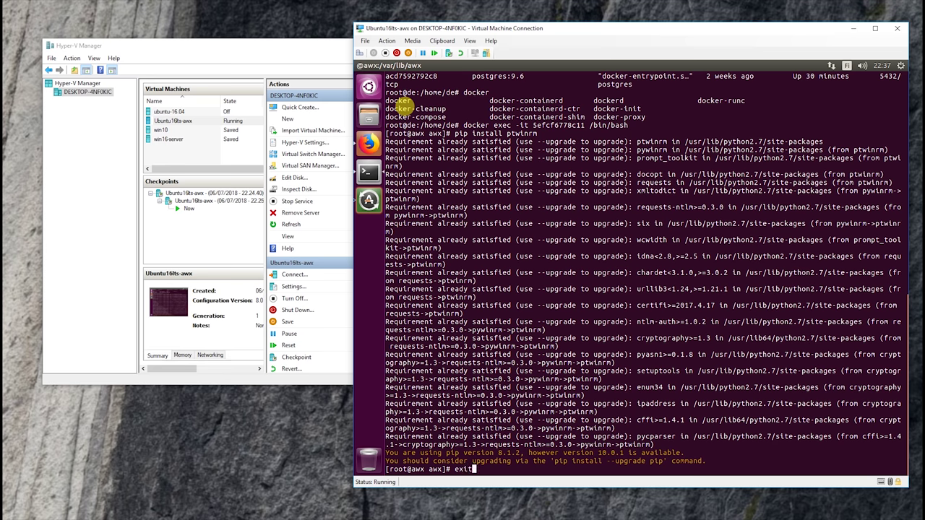
key(Return)
key(Up)
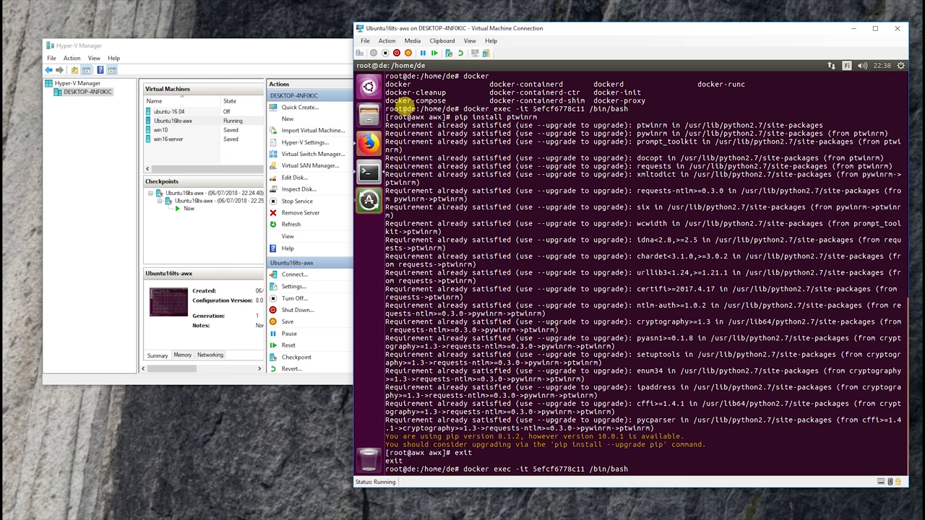
Open a bash shell in the awx_web container 633182858d98 with docker exec
key(BackSpace)
key(BackSpace)
key(BackSpace)
key(BackSpace)
key(BackSpace)
key(BackSpace)
key(BackSpace)
key(BackSpace)
key(BackSpace)
key(BackSpace)
key(BackSpace)
key(BackSpace)
key(Delete)
key(Delete)
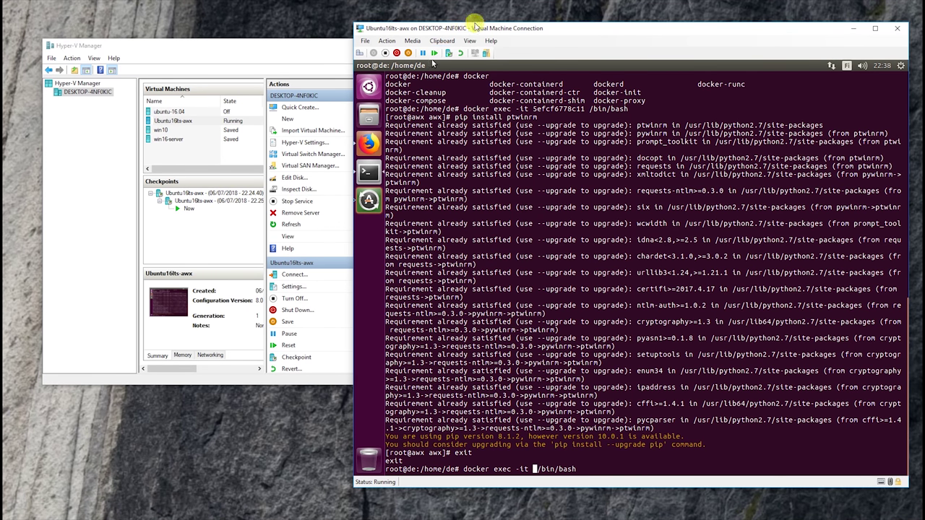
scroll(470, 156, up, 3)
double_click(410, 92)
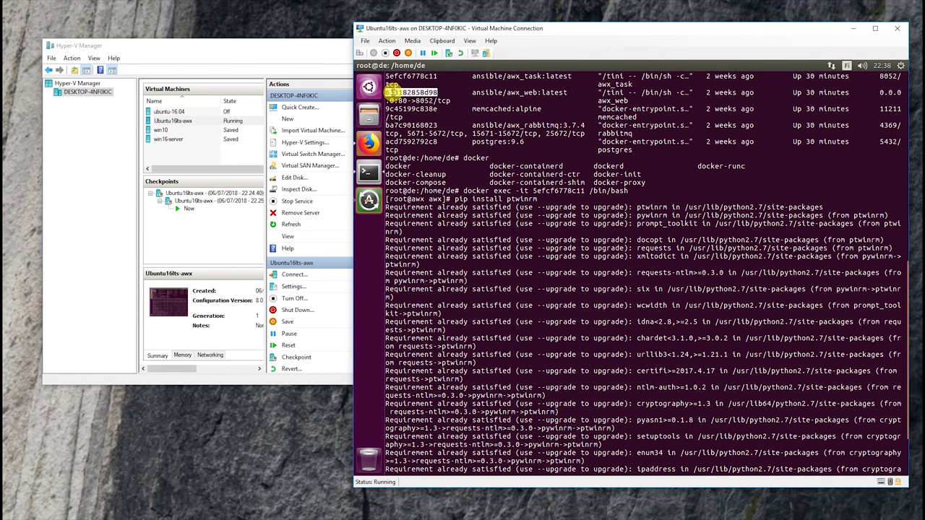
middle_click(393, 93)
key(Return)
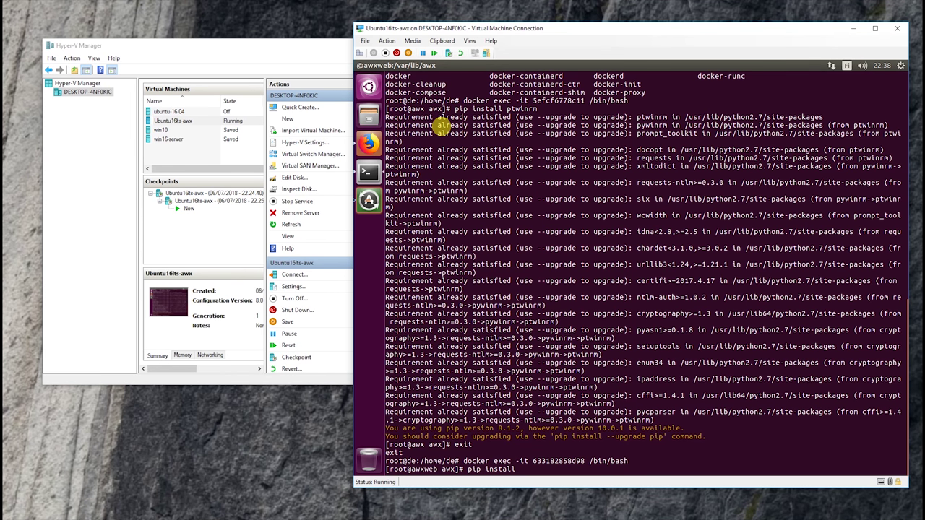
Install ptwinrm and pywinrm with pip, then exit the container shell
text(pip install ptwinrm)
key(Return)
text(pip install p)
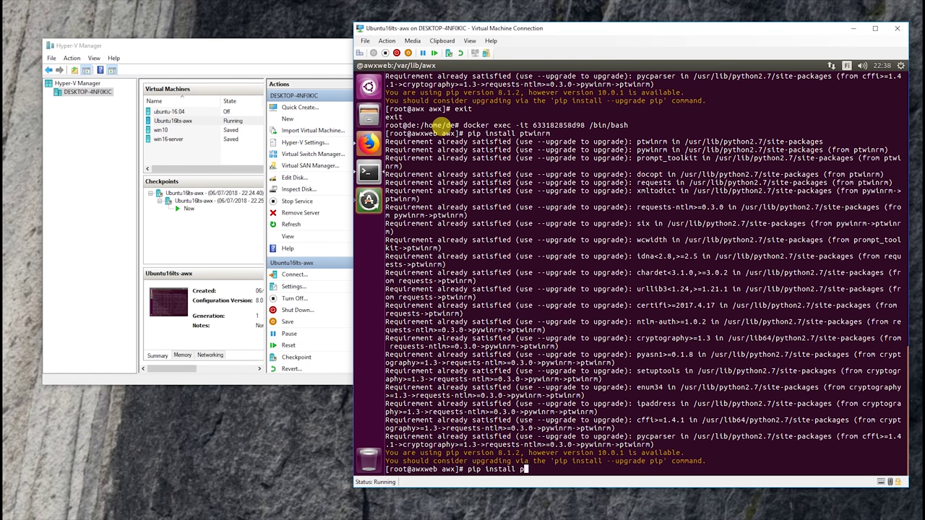
text(ywinrm)
key(Return)
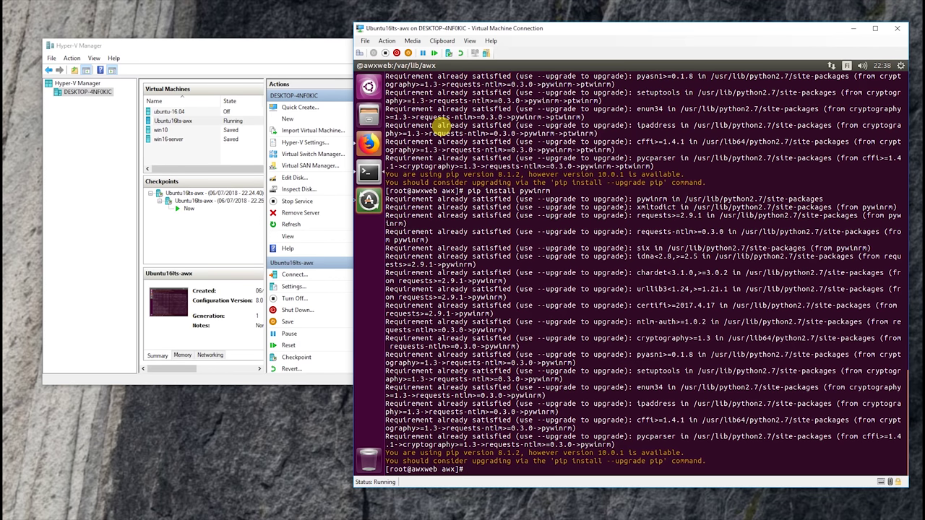
text(exit)
key(Return)
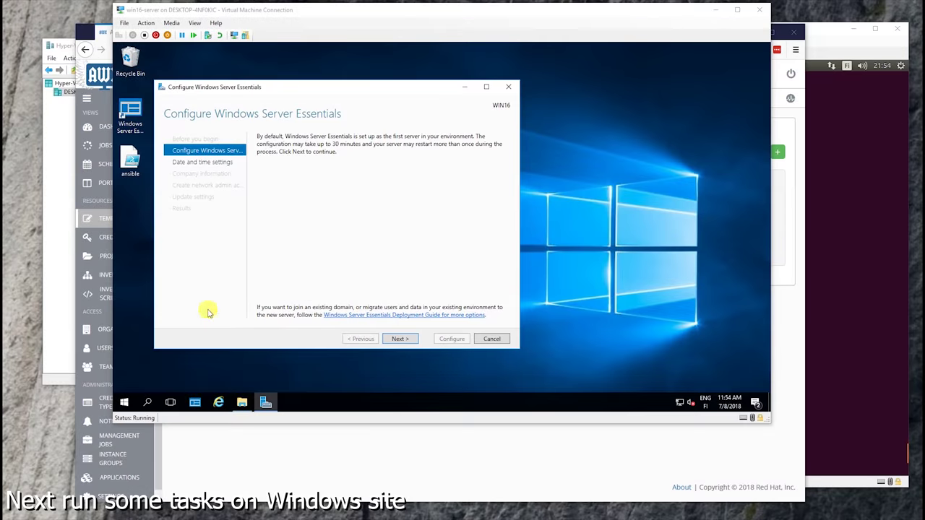
Run the ansible script with PowerShell and review it in PowerShell ISE
right_click(130, 164)
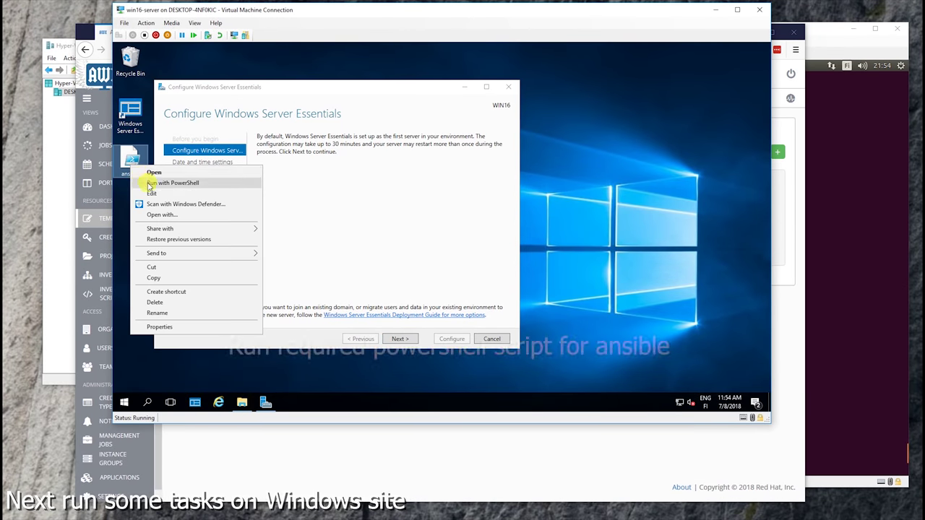
click(148, 186)
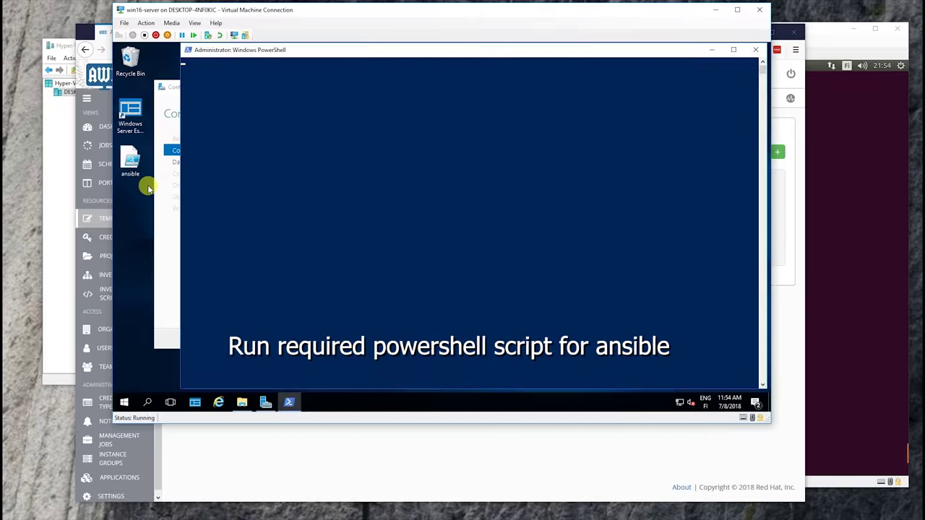
right_click(128, 165)
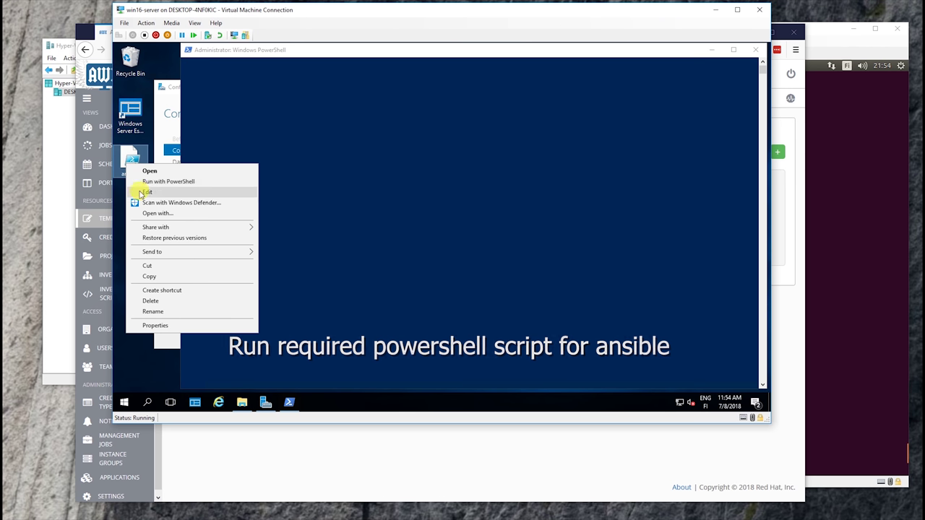
click(147, 192)
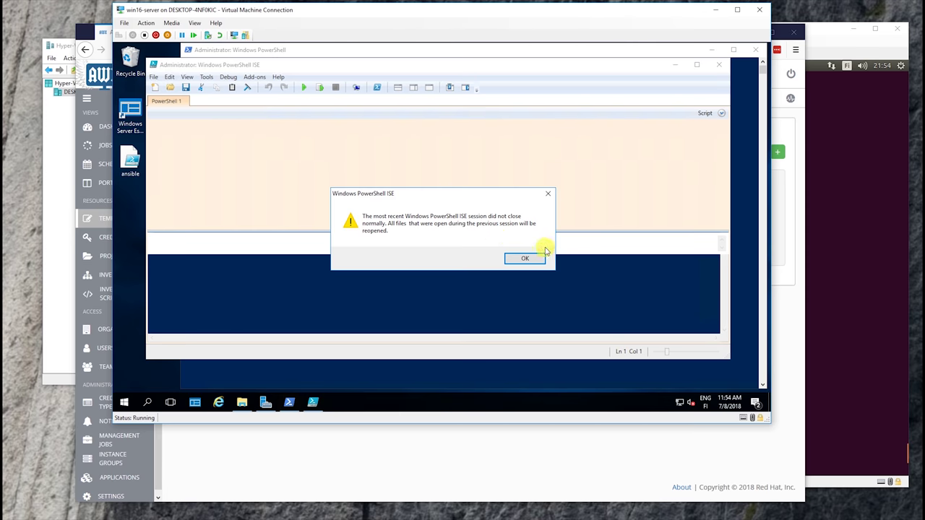
click(524, 258)
scroll(325, 194, down, 13)
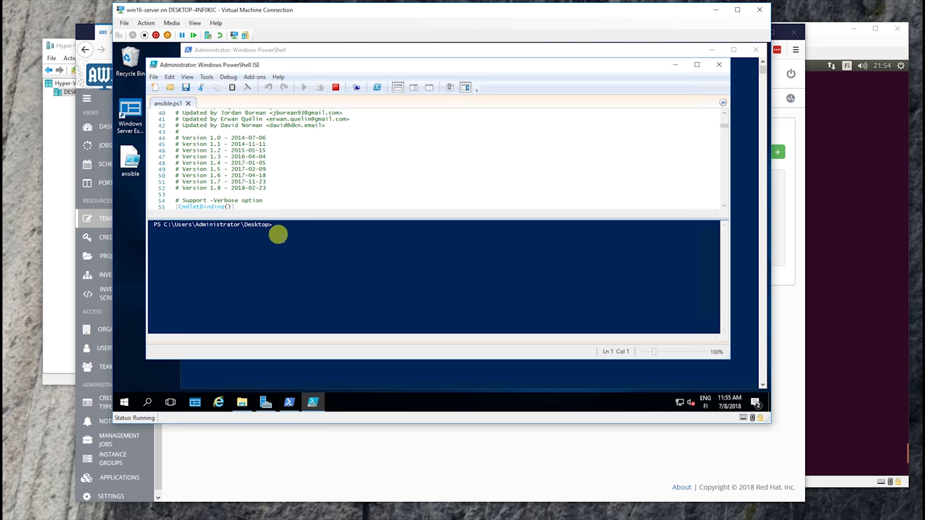
click(675, 65)
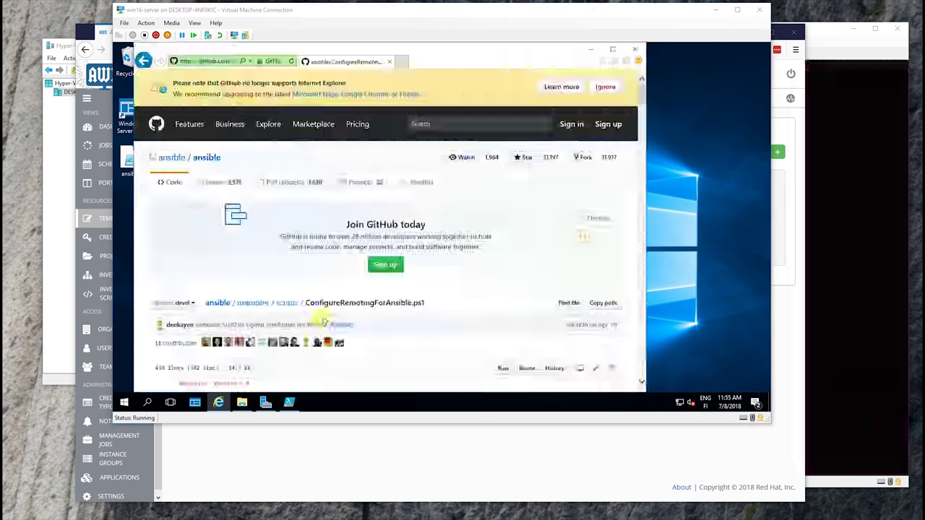
View the ConfigureRemotingForAnsible.ps1 source on GitHub in Internet Explorer
drag(418, 315, 306, 302)
click(309, 301)
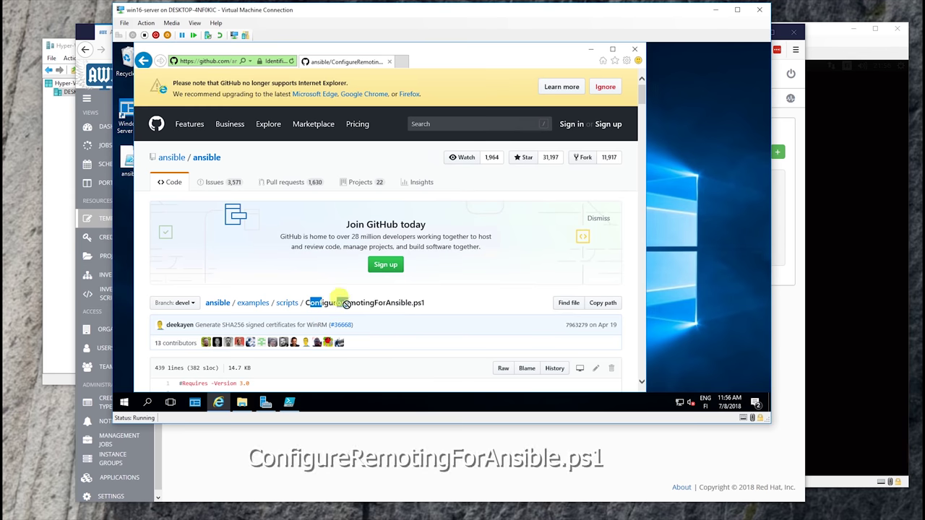
scroll(367, 314, down, 3)
scroll(366, 313, down, 20)
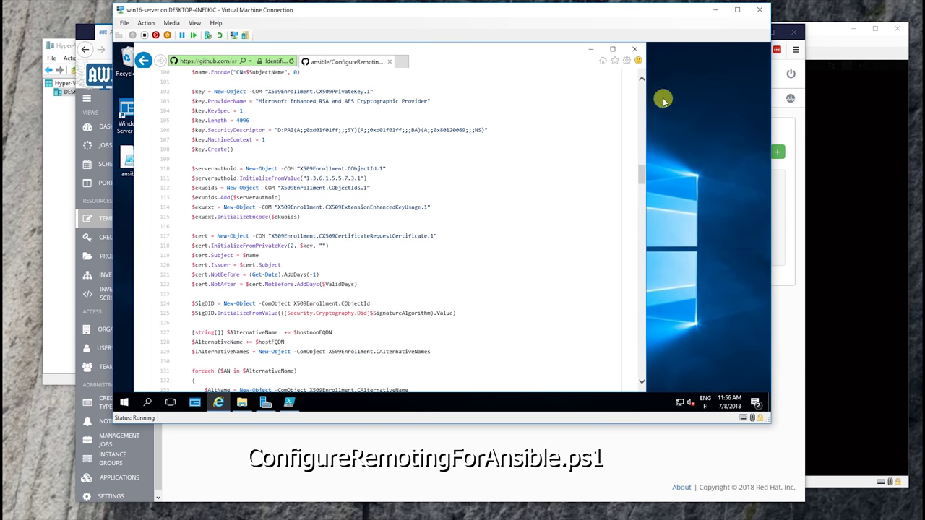
click(591, 49)
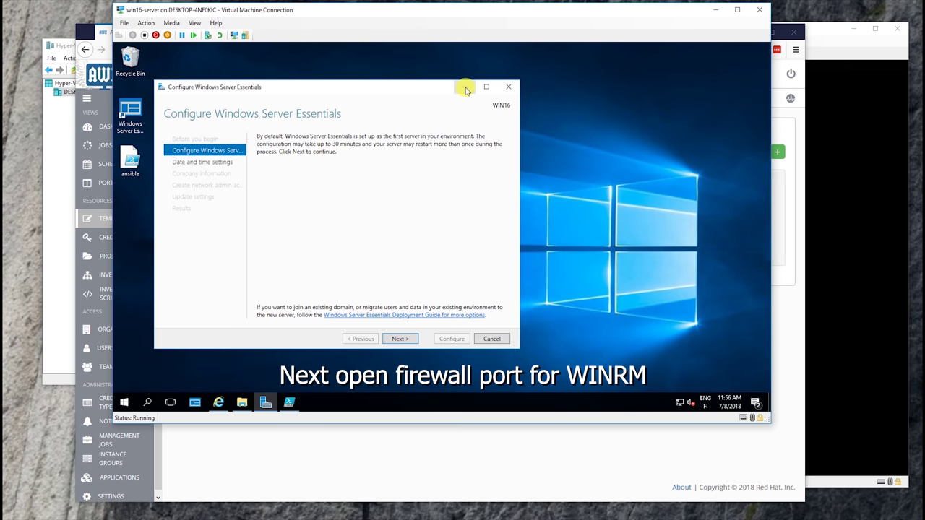
Launch Windows Firewall with Advanced Security by searching from the Start menu
click(121, 401)
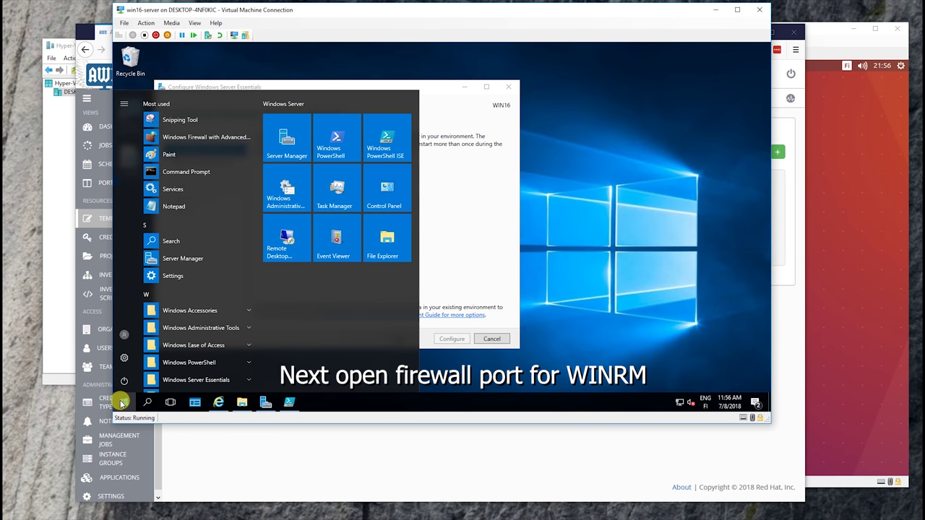
click(148, 401)
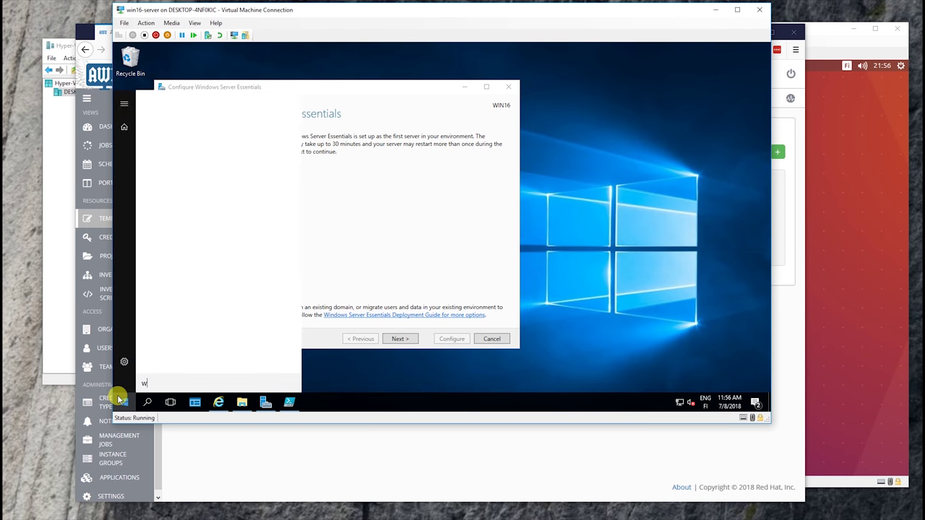
text(wir)
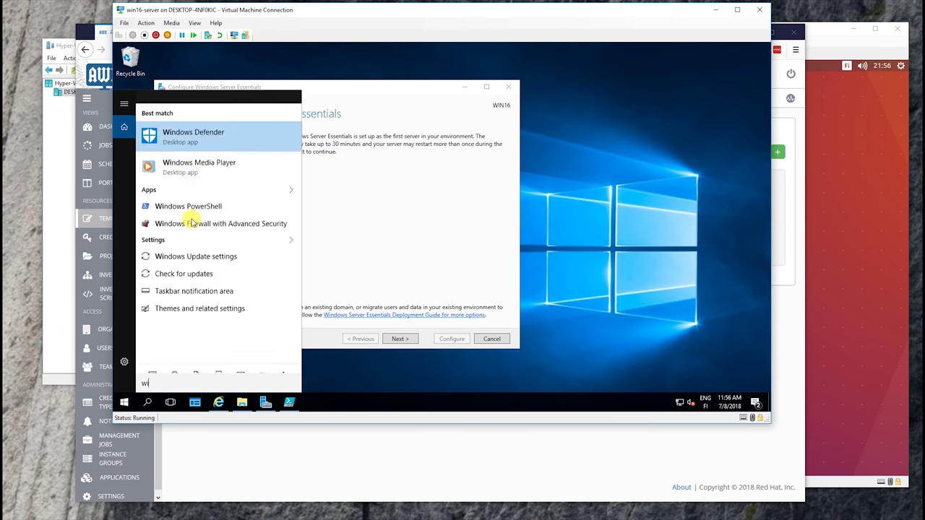
key(BackSpace)
key(BackSpace)
key(BackSpace)
text(f)
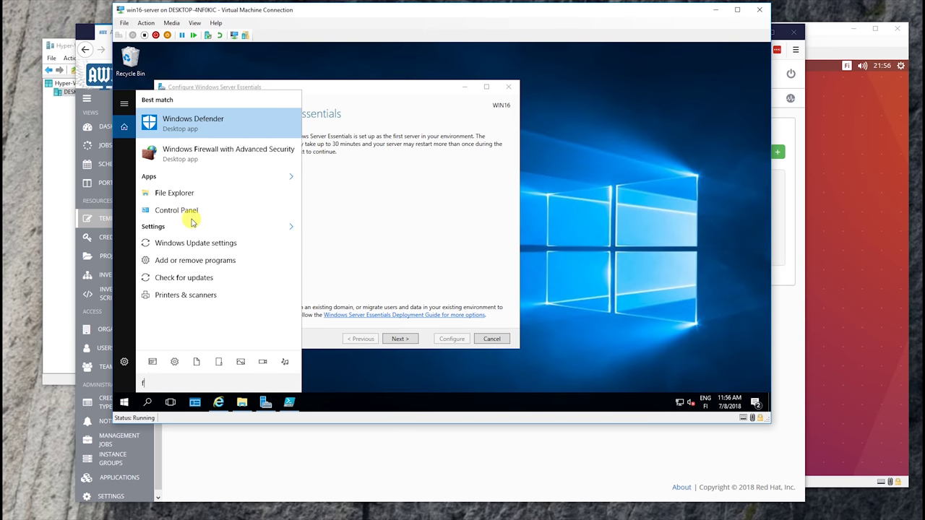
key(Escape)
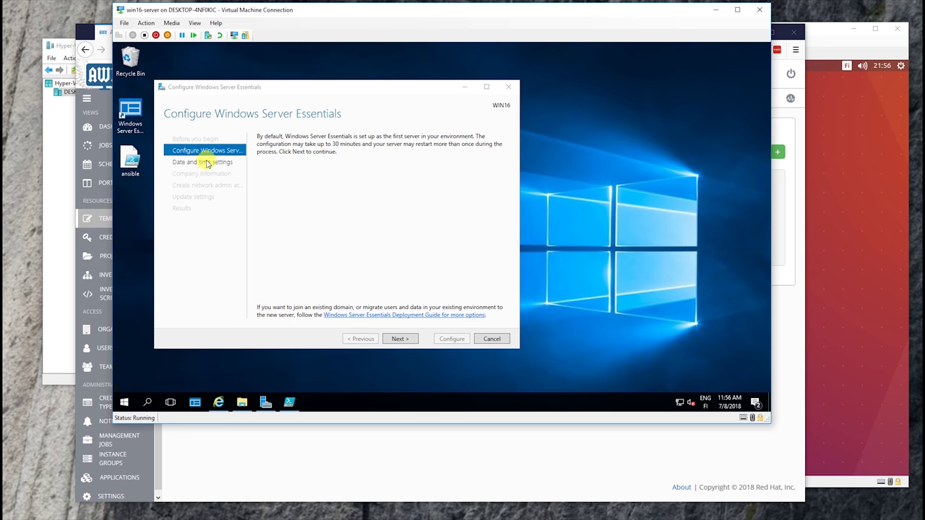
Create the winrm https inbound rule allowing TCP port 5986 on all profiles
right_click(202, 89)
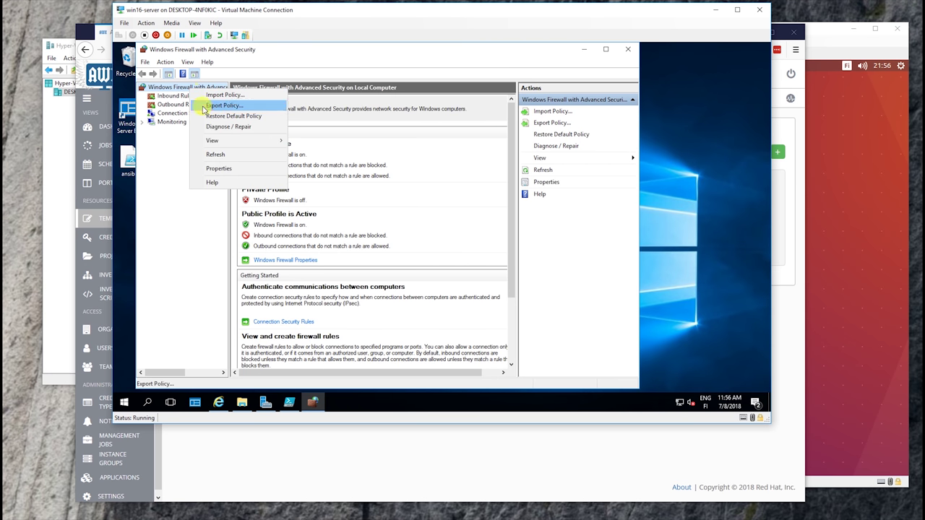
click(172, 95)
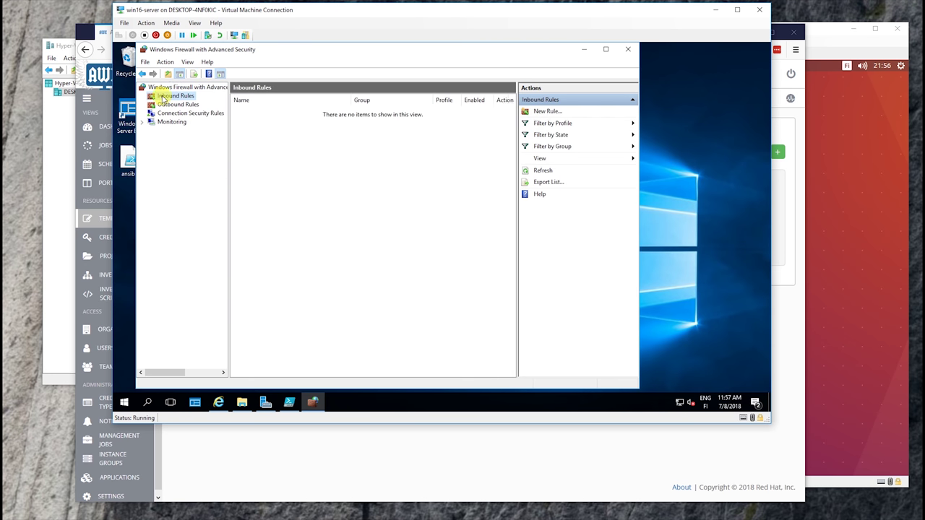
click(543, 111)
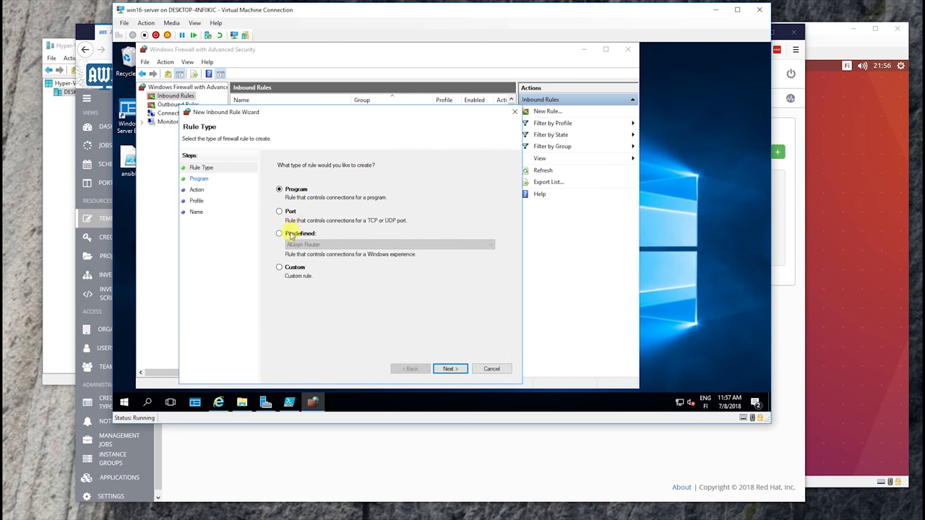
click(449, 369)
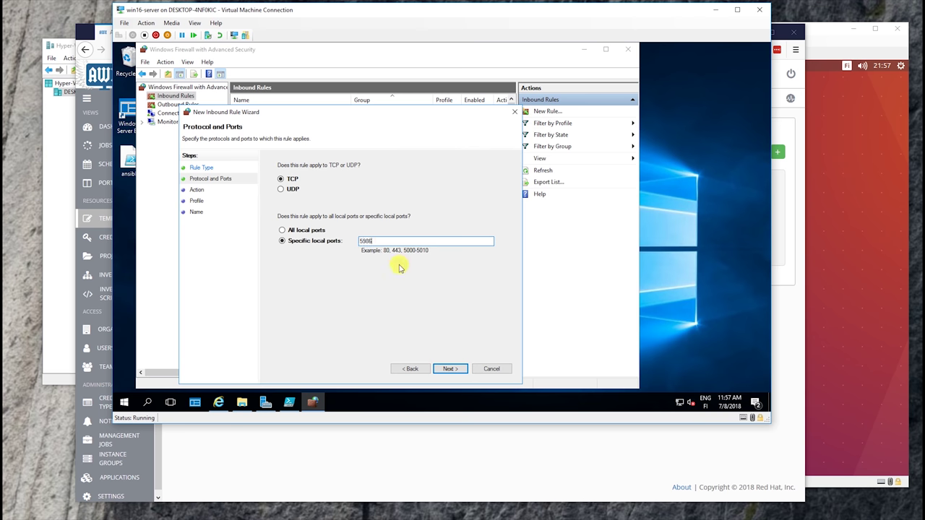
click(449, 368)
click(449, 367)
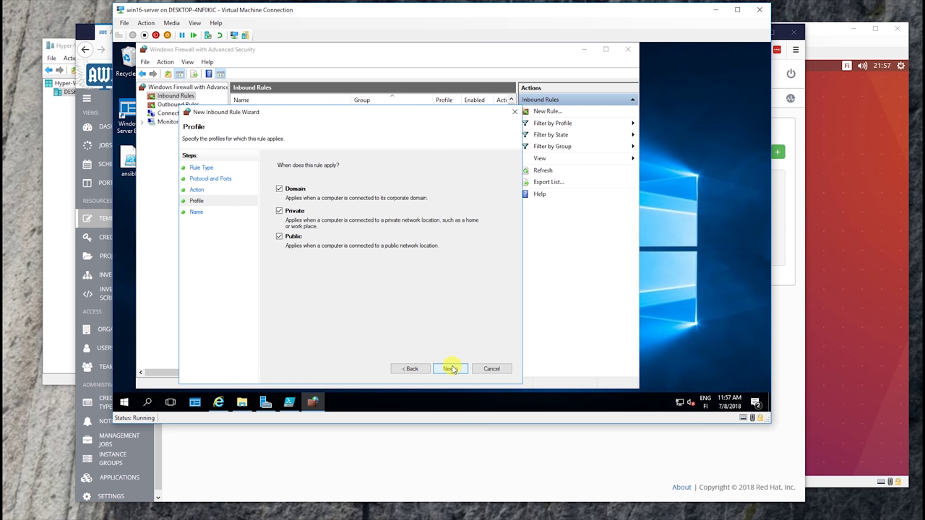
click(450, 367)
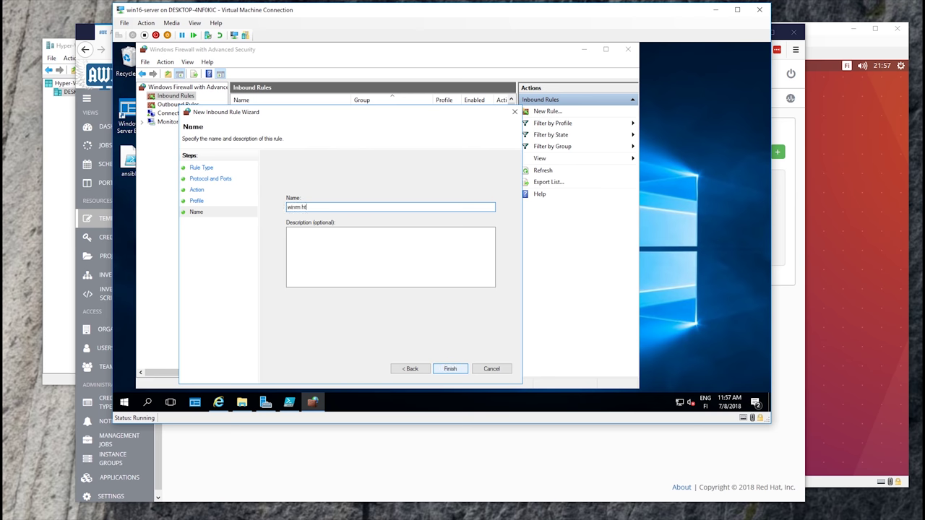
click(450, 368)
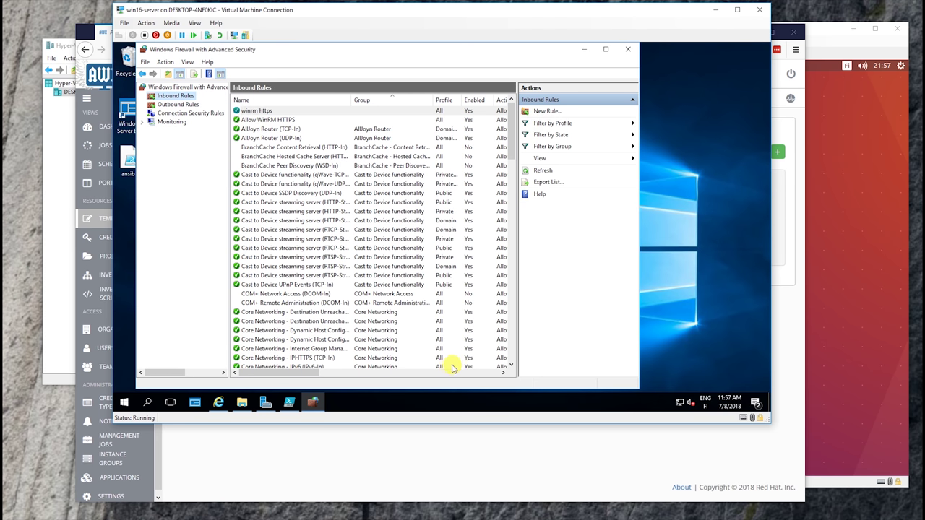
Add the predefined Windows Remote Management inbound rules as allowed
right_click(186, 98)
click(193, 104)
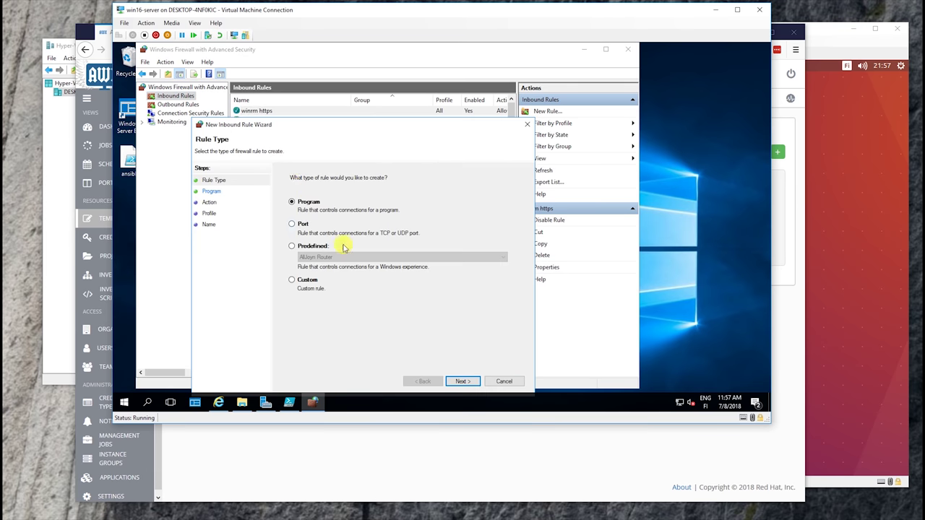
click(301, 247)
click(318, 257)
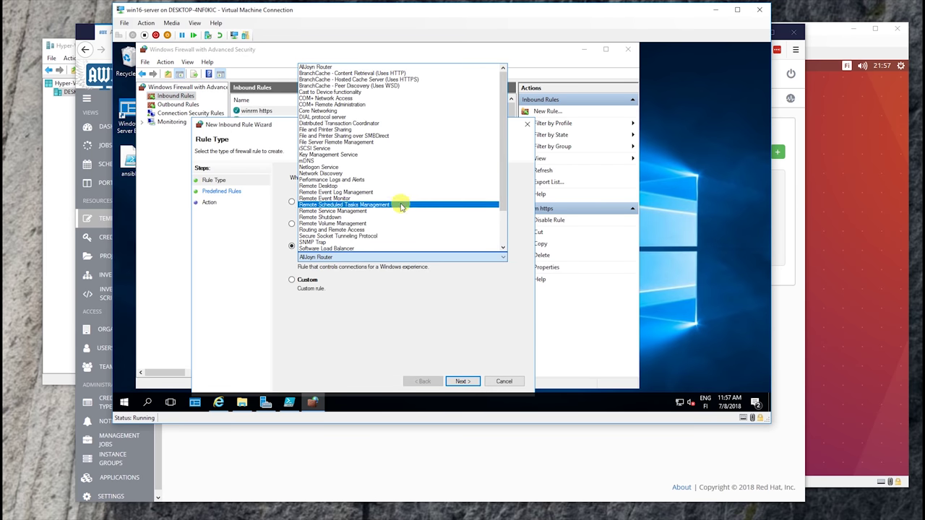
scroll(383, 188, down, 4)
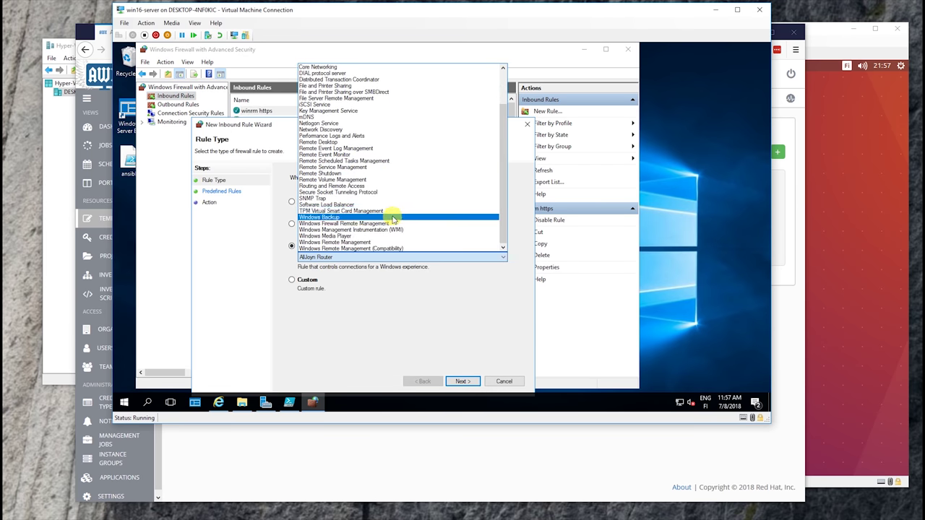
click(370, 242)
click(465, 383)
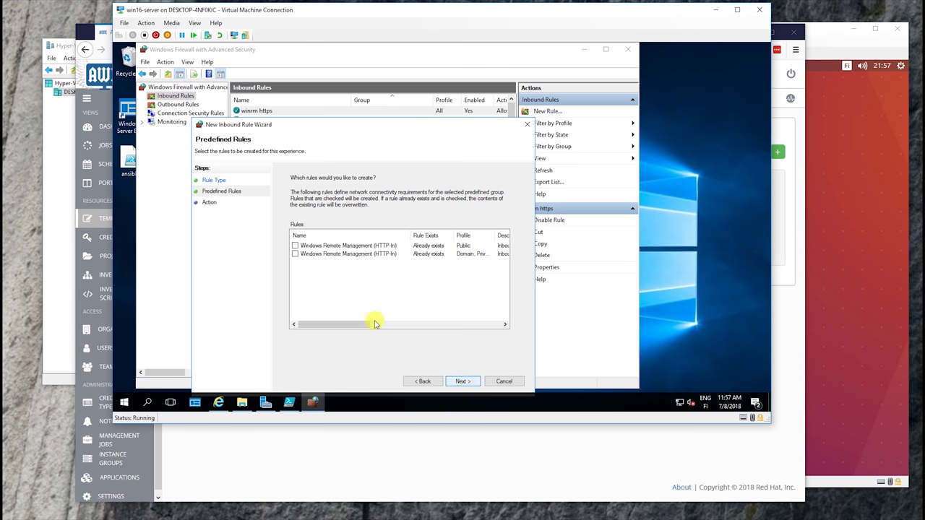
click(458, 378)
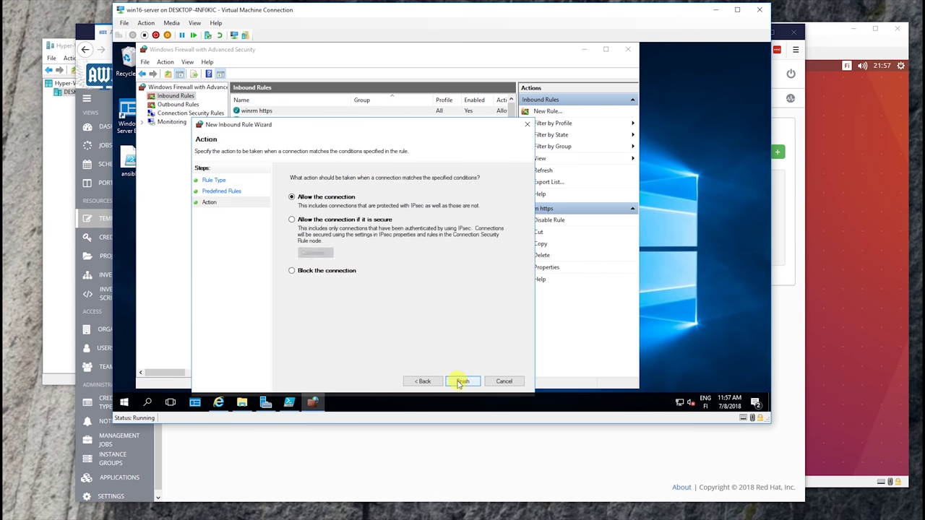
click(455, 377)
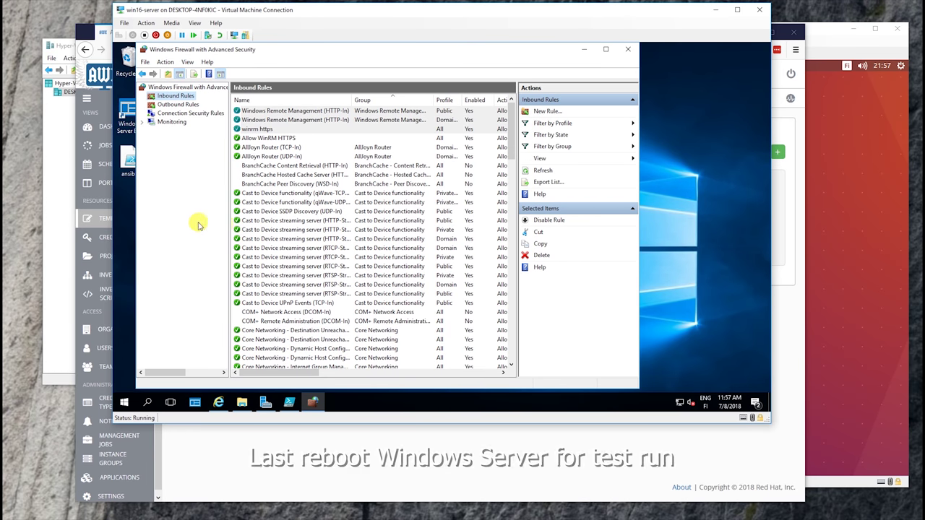
Restart the Windows Server 2016 VM via Start > Power > Restart and move its window aside
click(584, 48)
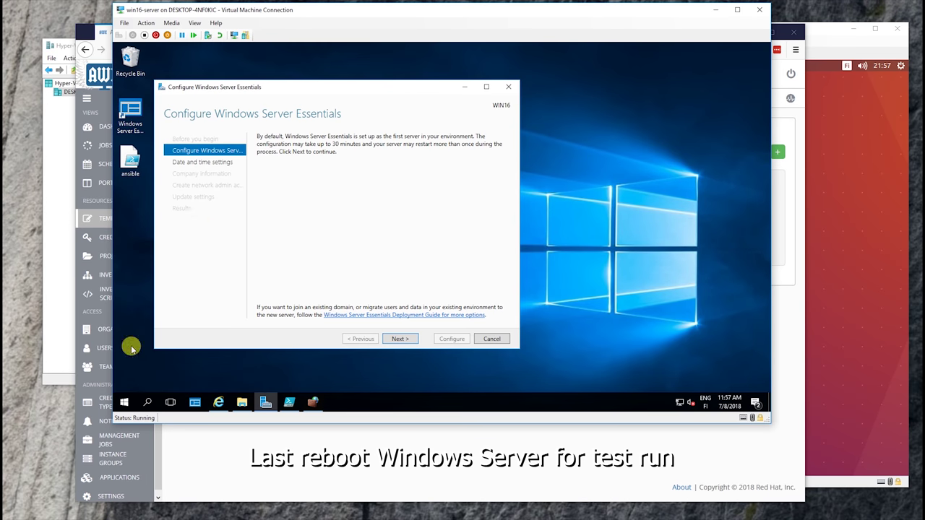
click(124, 402)
click(124, 383)
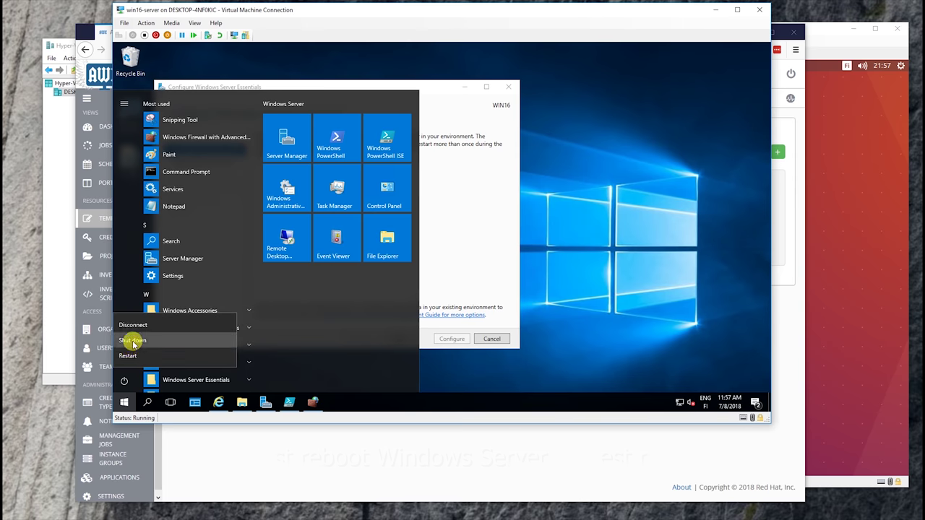
click(128, 355)
click(269, 359)
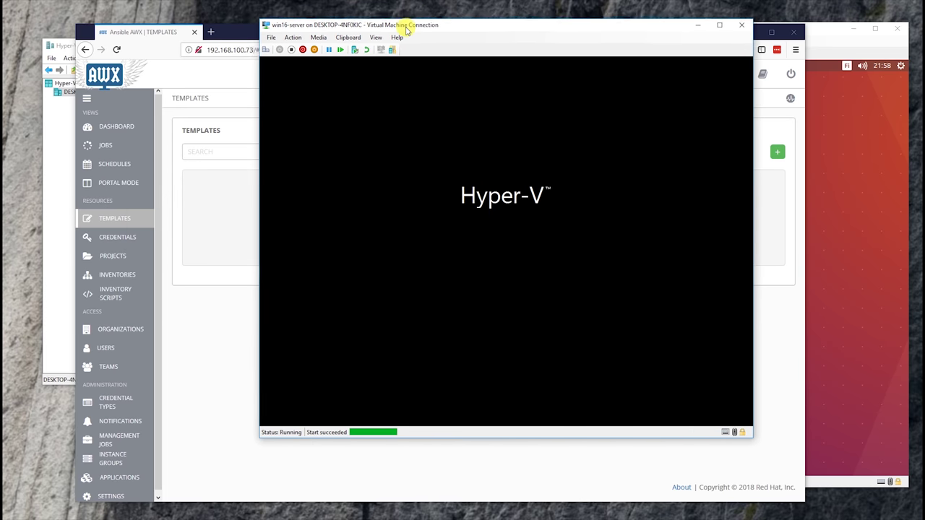
drag(407, 29, 534, 13)
drag(666, 16, 700, 15)
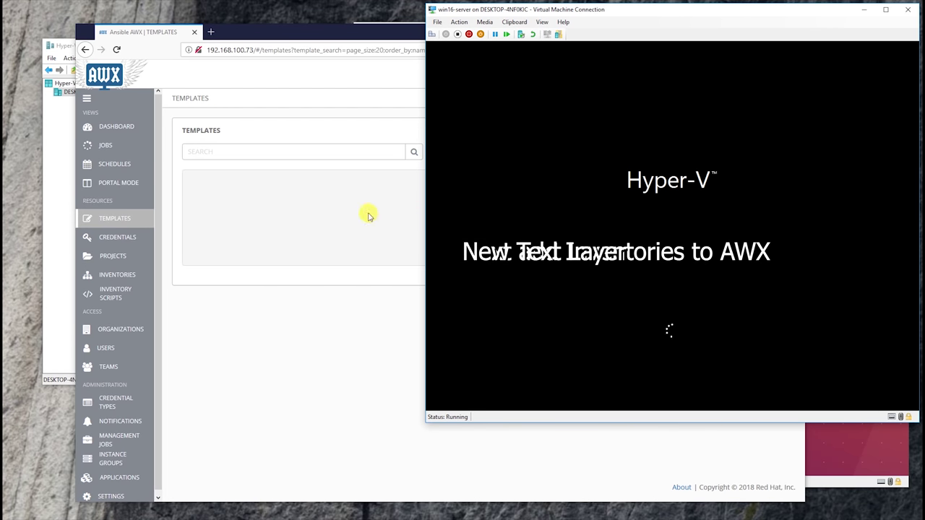
Create the Windows inventory with port 5986, winrm connection and ignored cert validation, then add a host
click(134, 280)
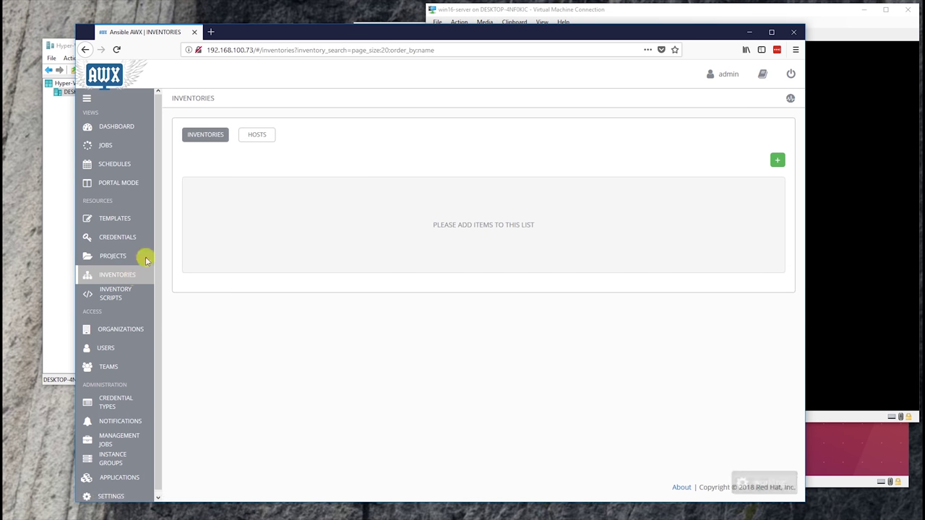
click(777, 159)
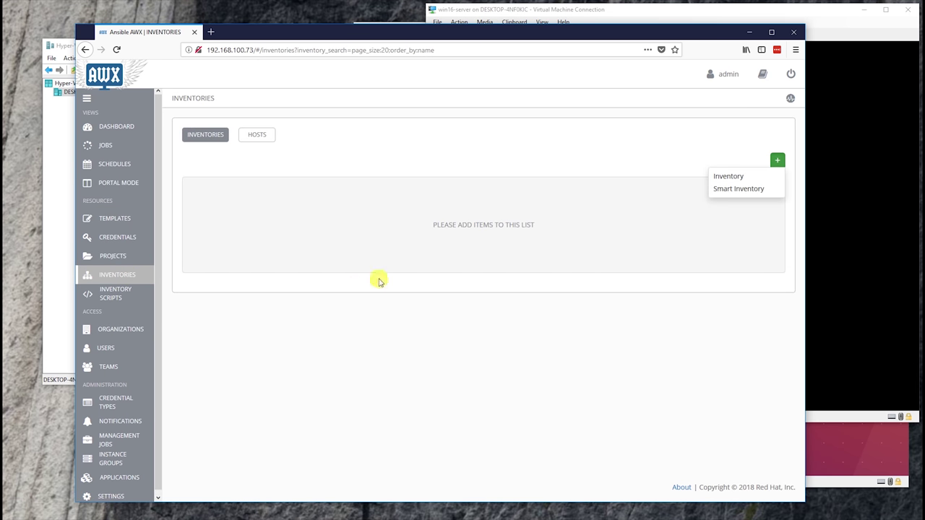
click(726, 175)
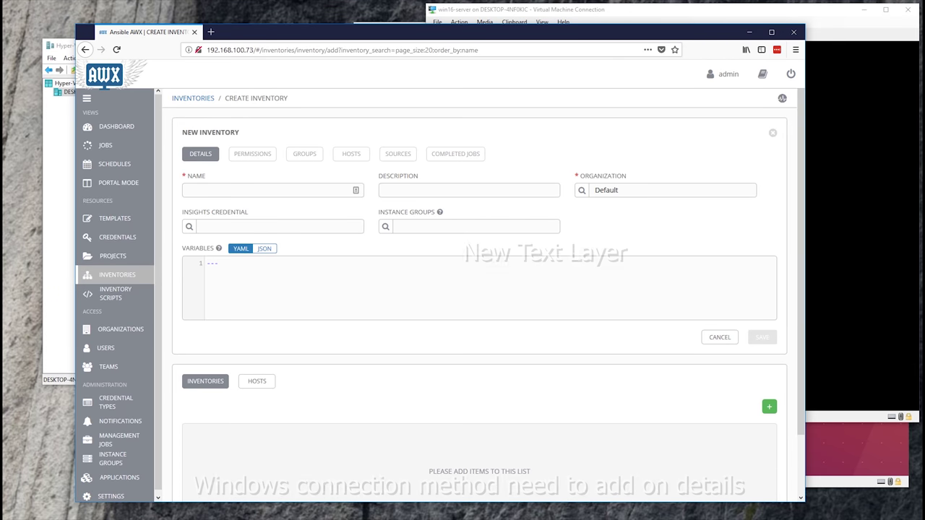
click(450, 318)
text(ansible_port: 5986 ansible_connection: winrm ansible_winrm_server_cert_validation: ignore)
text(Windows)
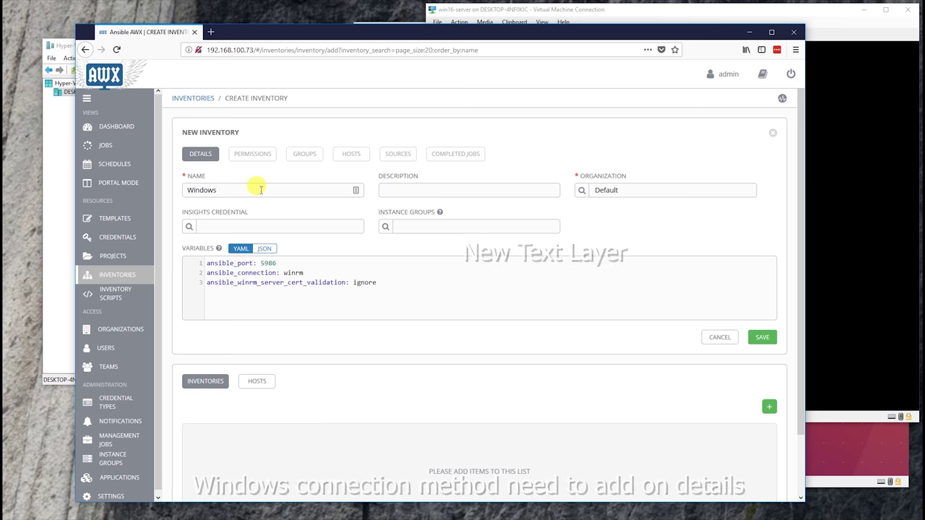
click(761, 337)
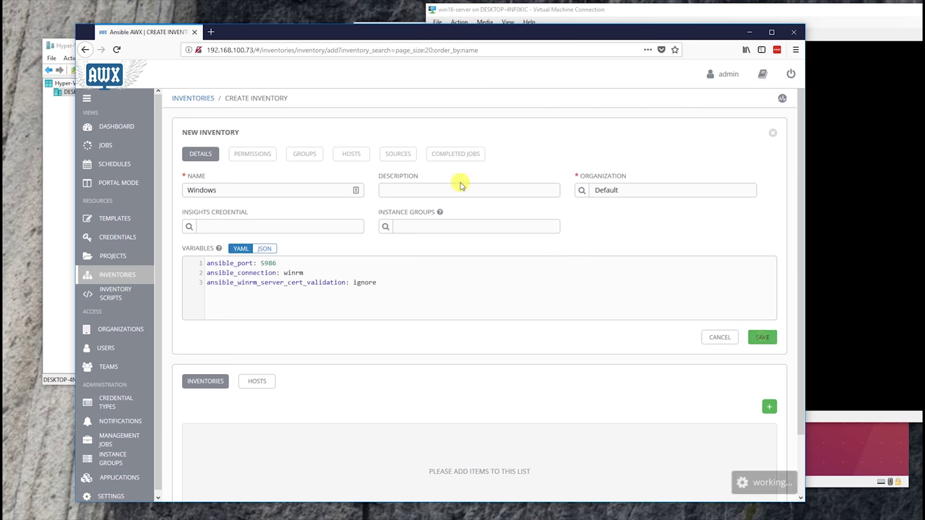
click(350, 157)
click(780, 179)
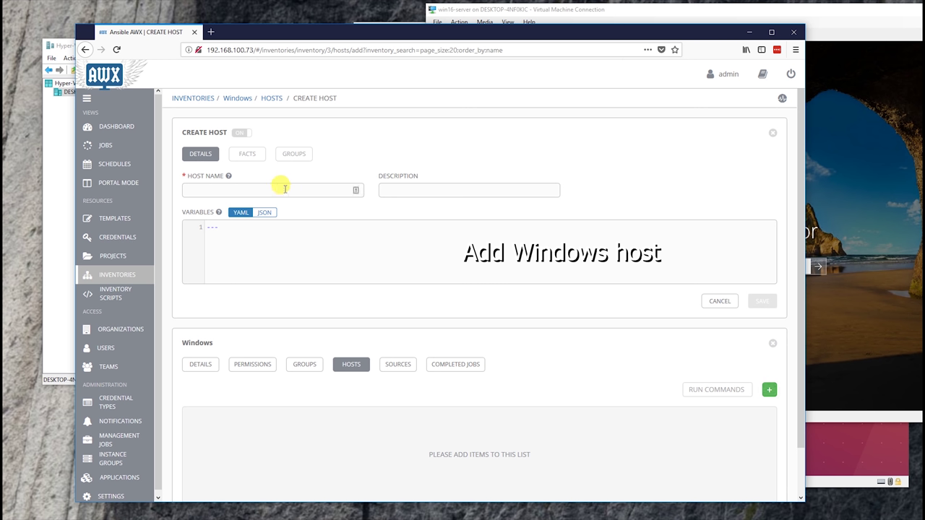
Name the new host win16 and begin its variables with 'ansible_host: 192.168.'
text(win16)
key(Tab)
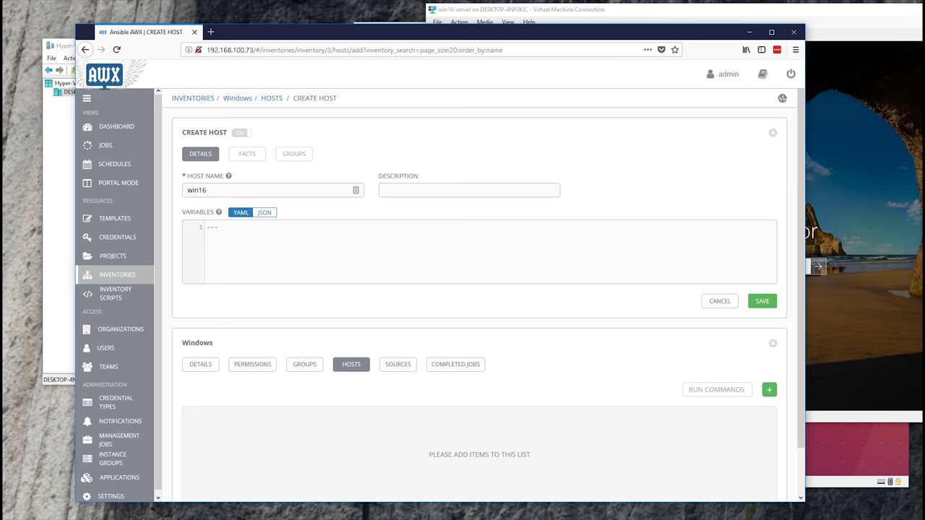
click(325, 238)
key(ctrl+a)
text(ansible_host: 192.168.)
click(837, 260)
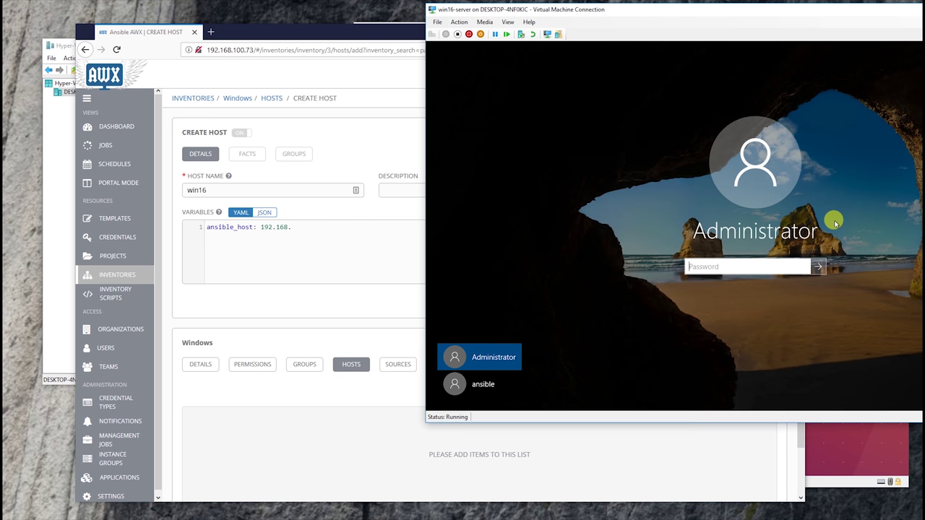
Sign in to the Windows server VM as Administrator after retrying the password
key(Return)
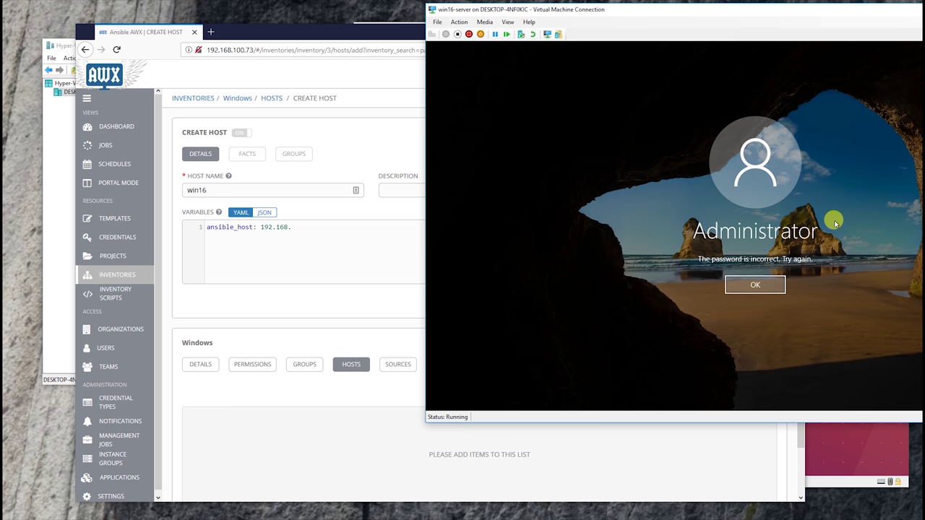
key(Return)
drag(765, 6, 591, 11)
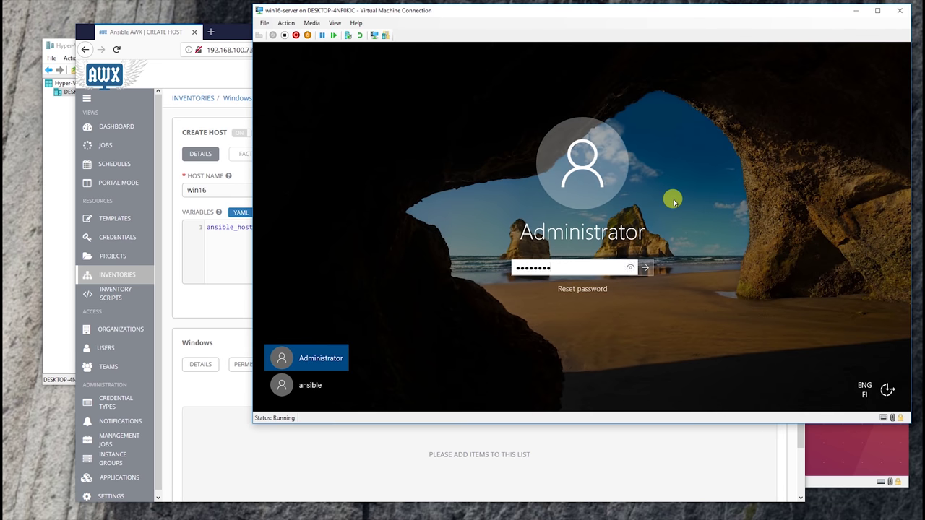
key(Return)
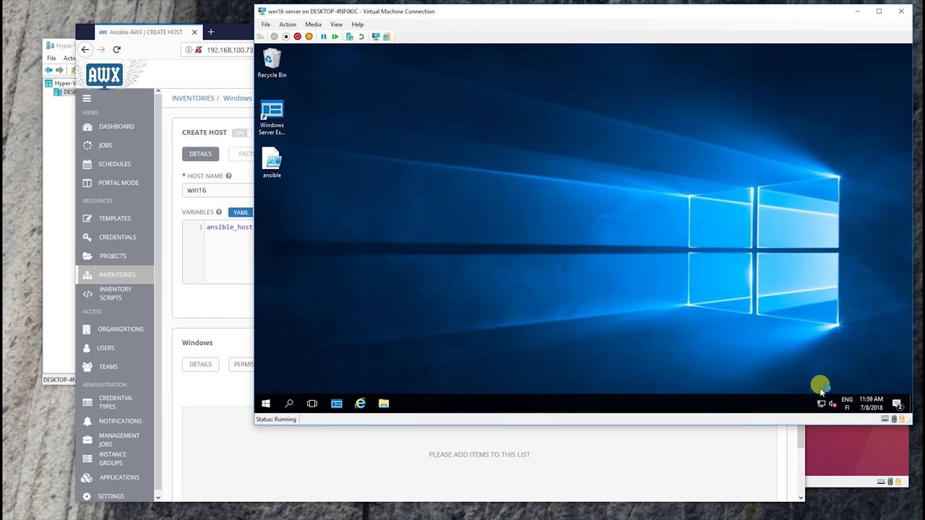
right_click(821, 399)
click(697, 378)
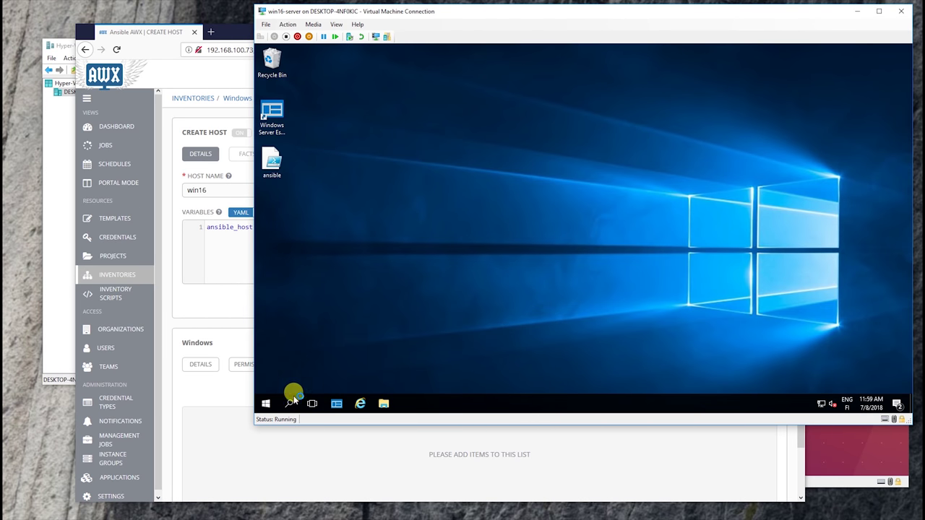
Run ipconfig in an administrator Command Prompt and copy the server's IPv4 address
key(super)
text(cmd)
key(Return)
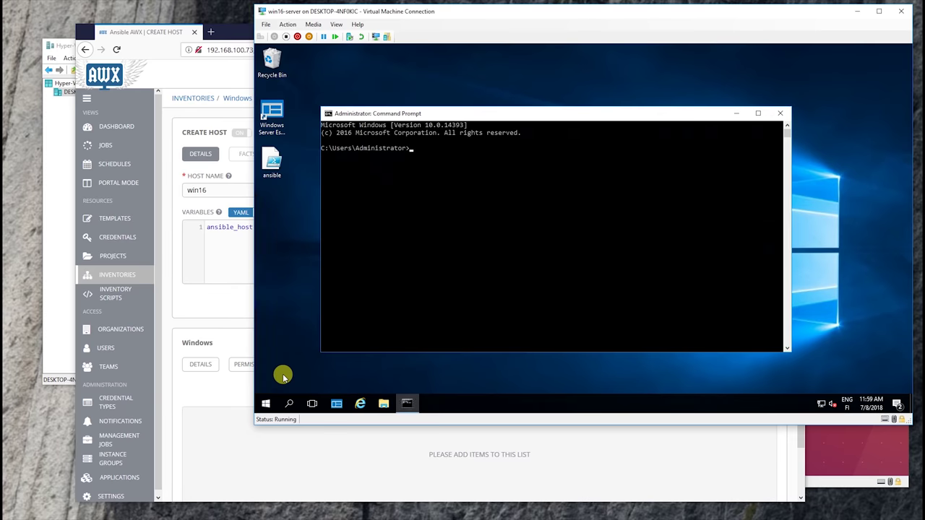
text(ipconfig)
key(Return)
click(518, 218)
drag(518, 219, 475, 216)
right_click(474, 216)
Finish the win16 ansible_host address ending in .69 and save the host
click(238, 241)
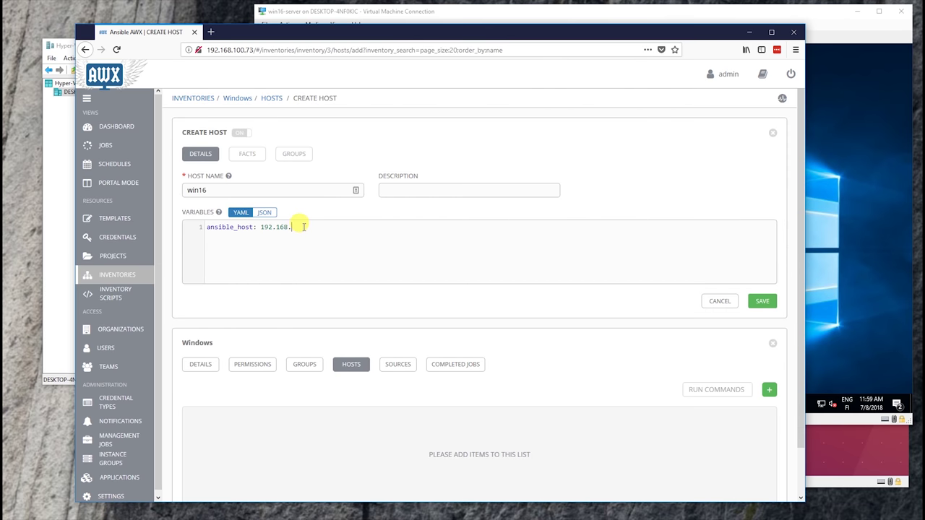
text(.69)
click(765, 299)
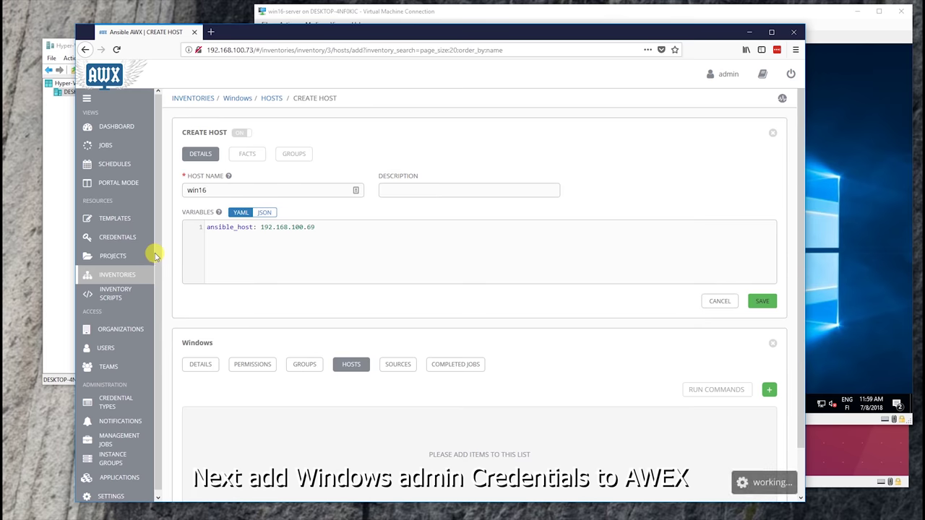
Start a new credential with the Machine credential type
click(142, 240)
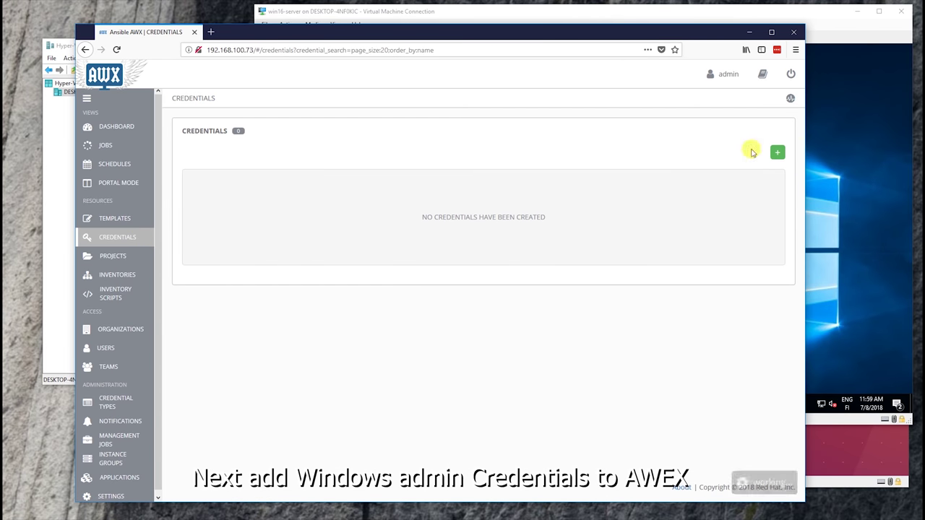
click(777, 151)
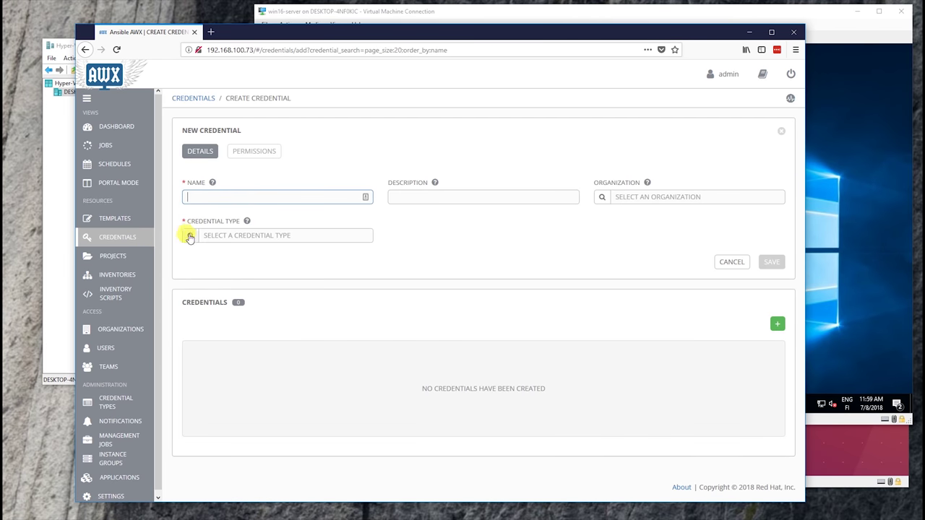
click(190, 239)
click(313, 265)
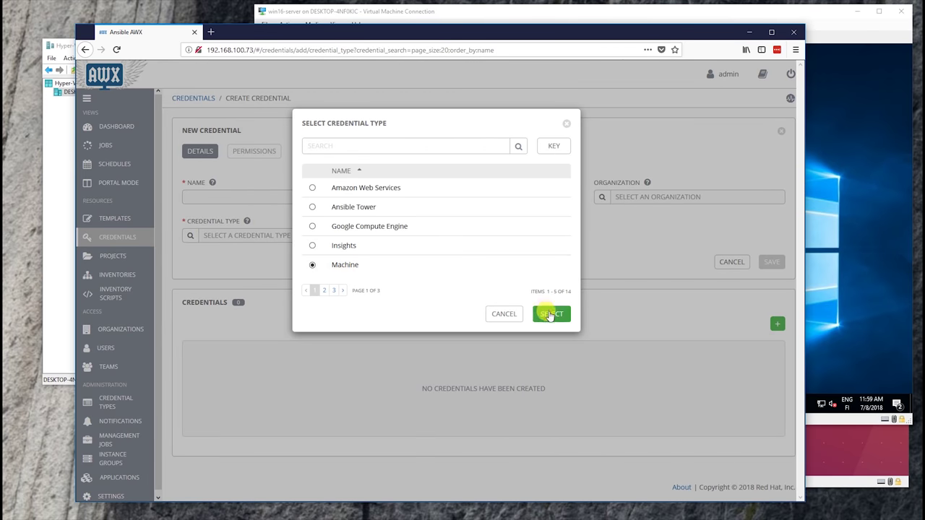
click(550, 315)
Name the credential administrator, fill the Administrator username and password, and save it
click(219, 193)
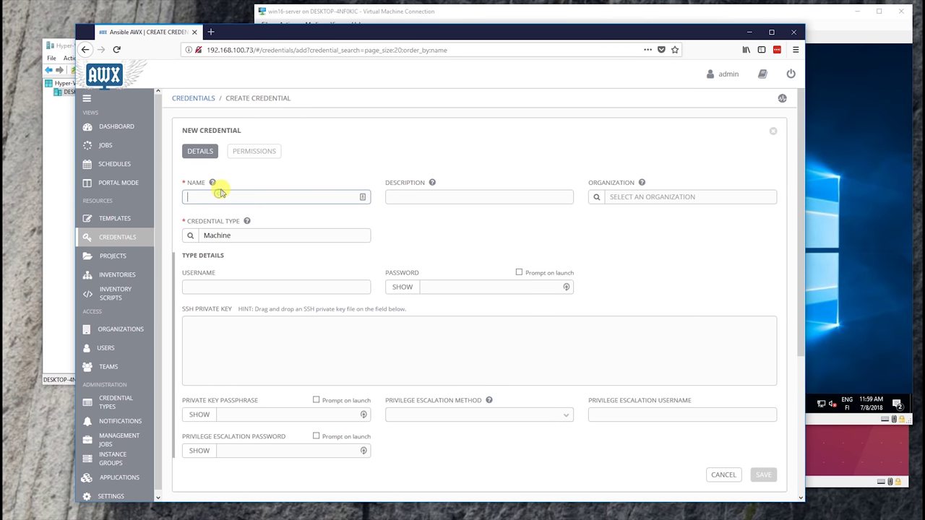
text(administrator)
key(Tab)
click(211, 286)
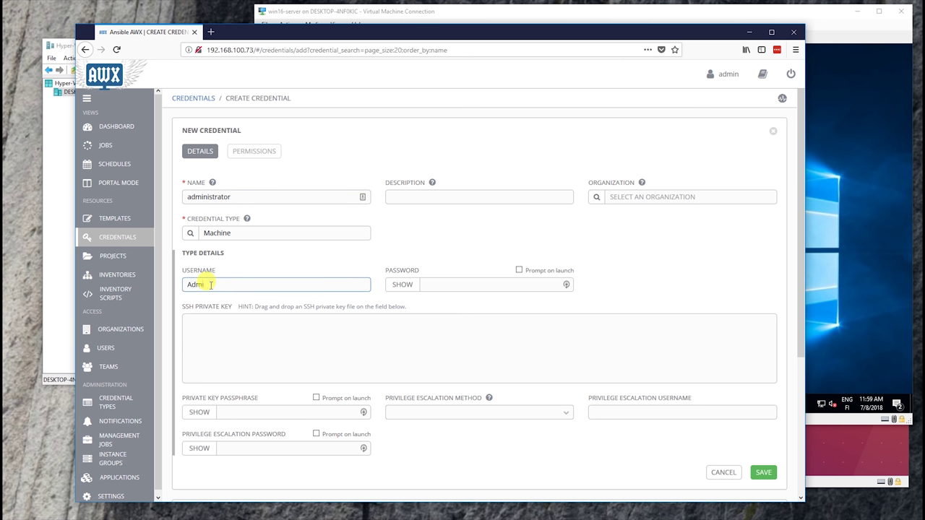
key(Tab)
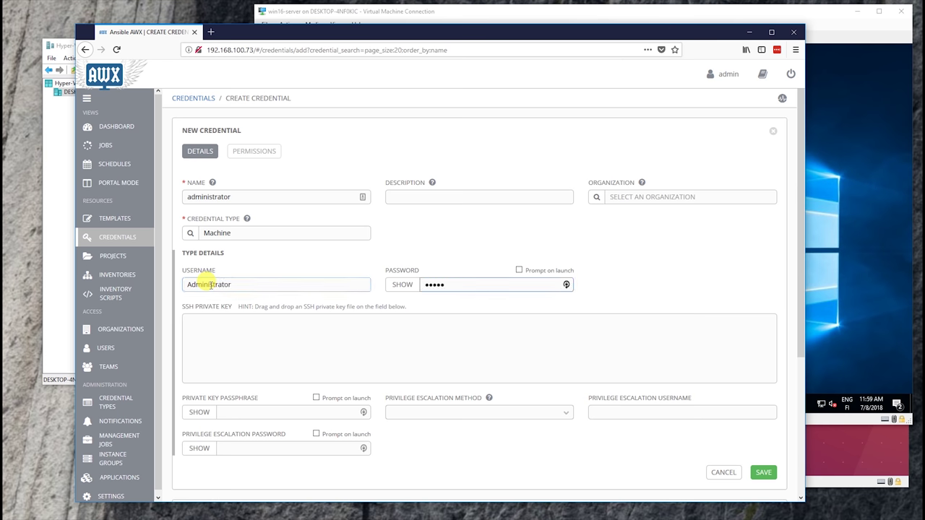
click(760, 471)
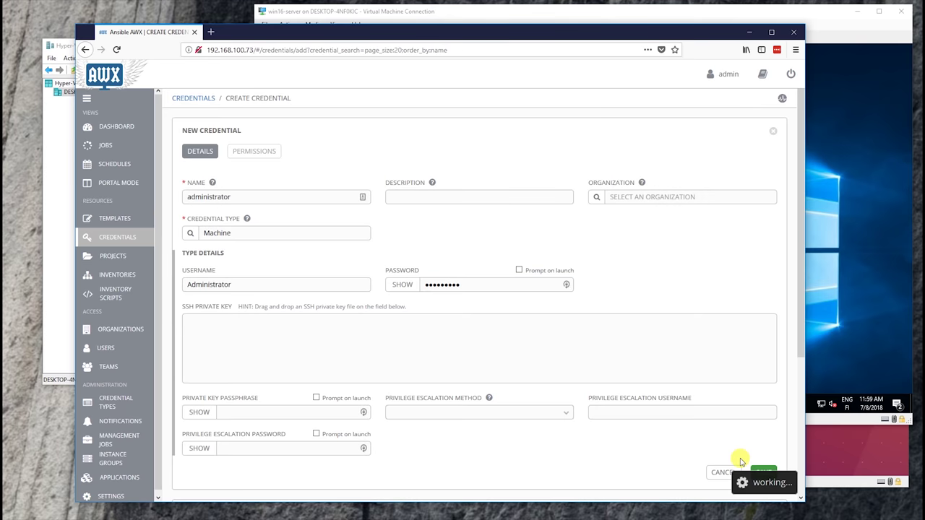
Start a new job template from the Templates list
click(123, 220)
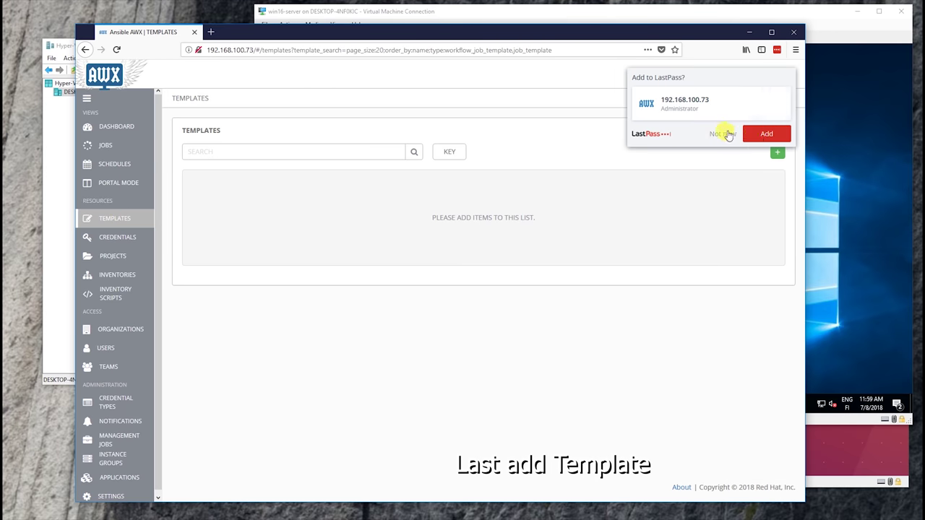
click(722, 133)
click(774, 152)
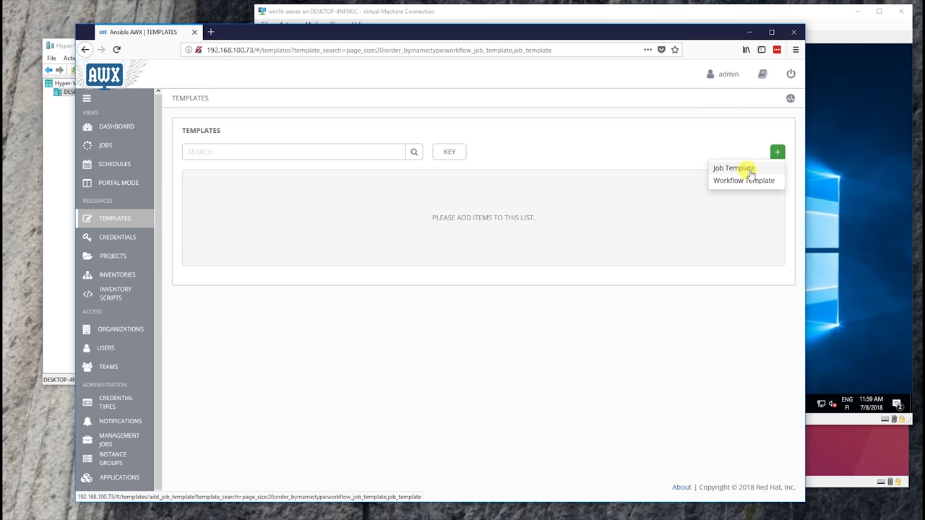
click(750, 172)
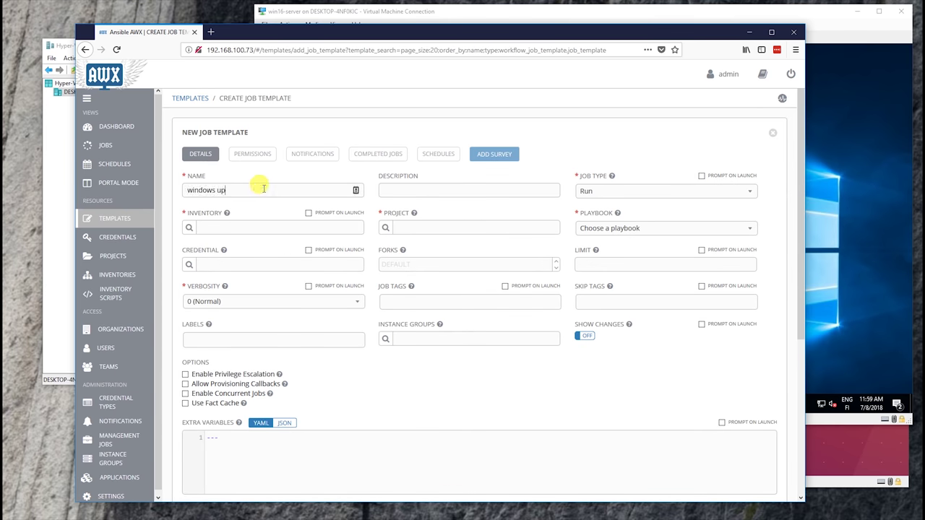
Select the Windows inventory, windows project and windows-update.yml playbook for the template
click(189, 227)
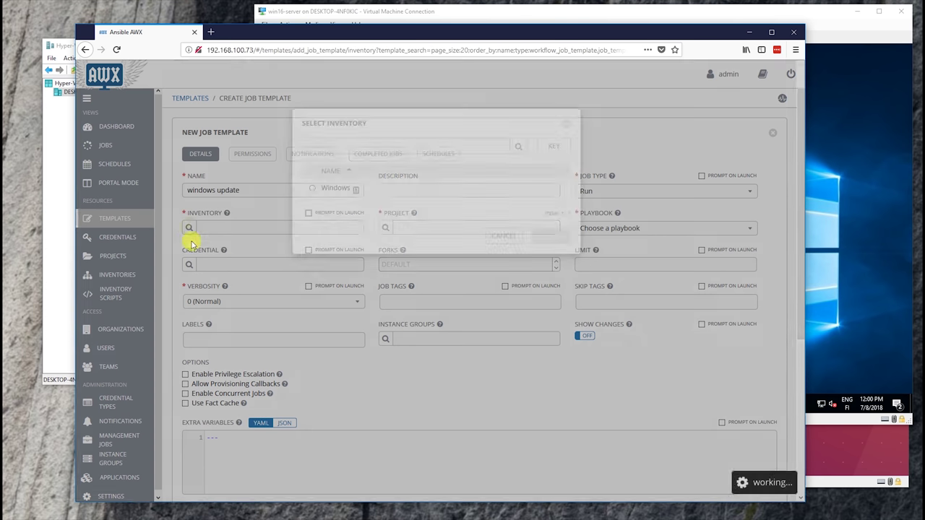
click(321, 189)
click(547, 234)
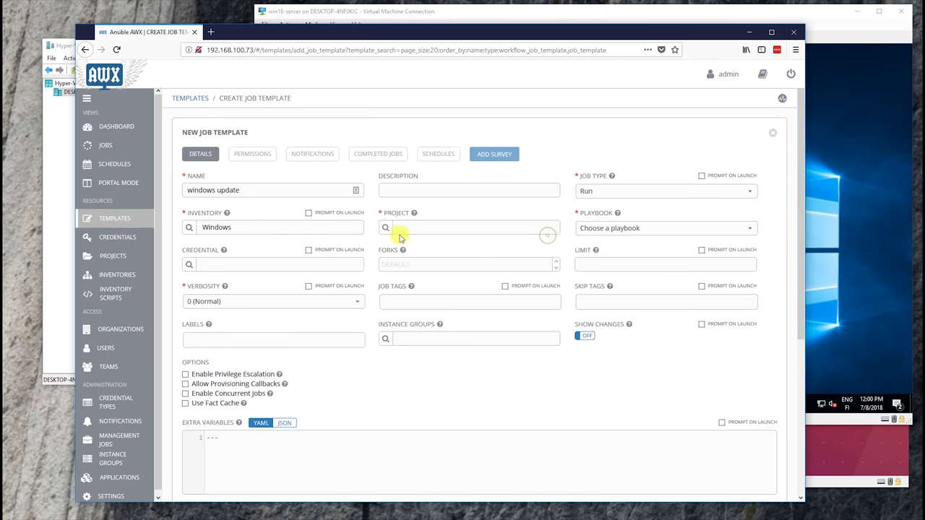
click(385, 229)
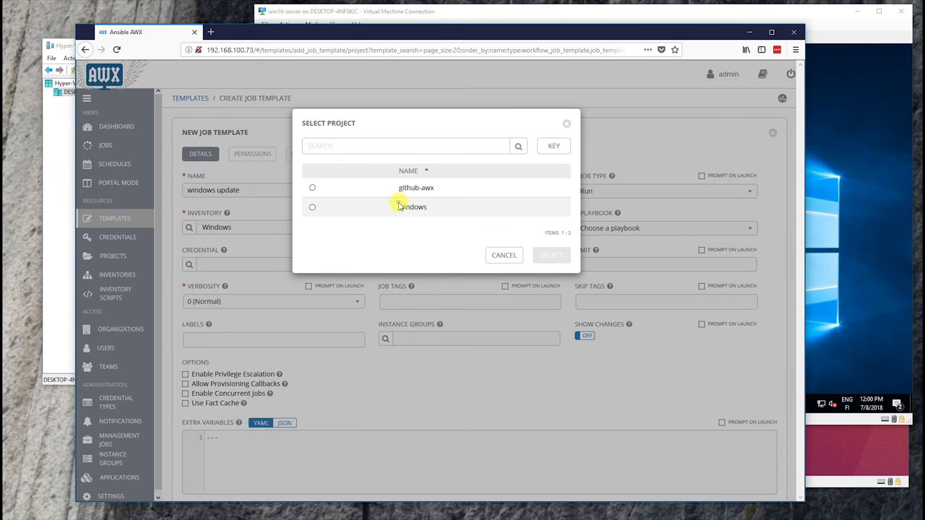
click(399, 206)
click(552, 254)
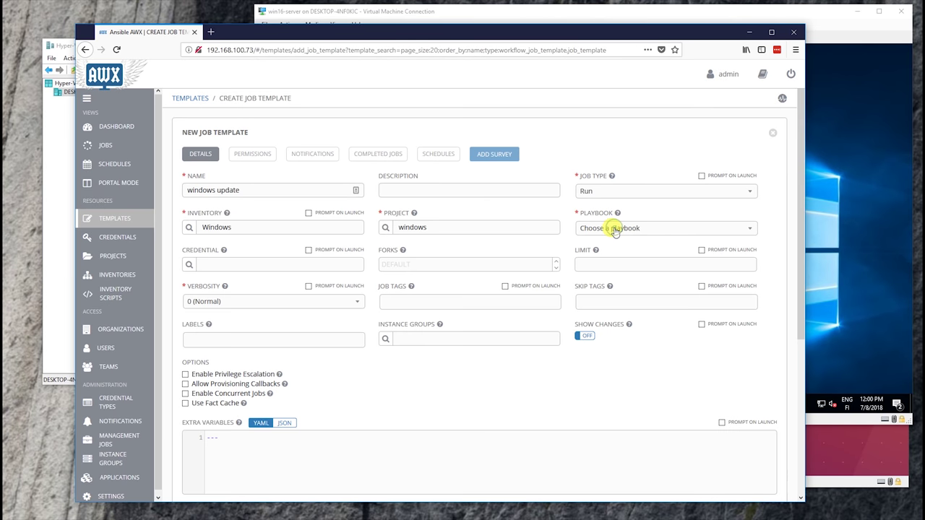
click(614, 229)
click(598, 258)
Attach the administrator credential, set verbosity to 1 (Verbose), and save the windows update template
click(191, 265)
click(340, 208)
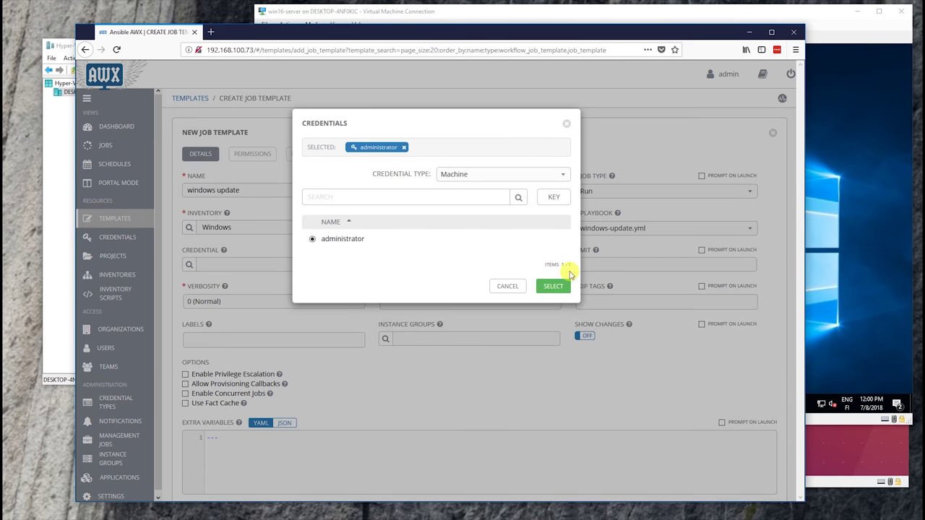
click(555, 285)
click(234, 304)
click(237, 303)
click(242, 303)
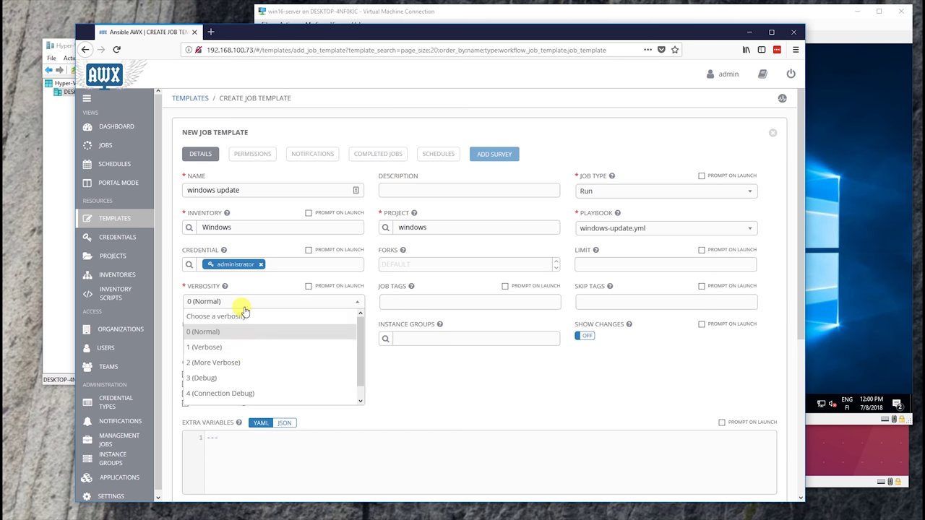
click(241, 347)
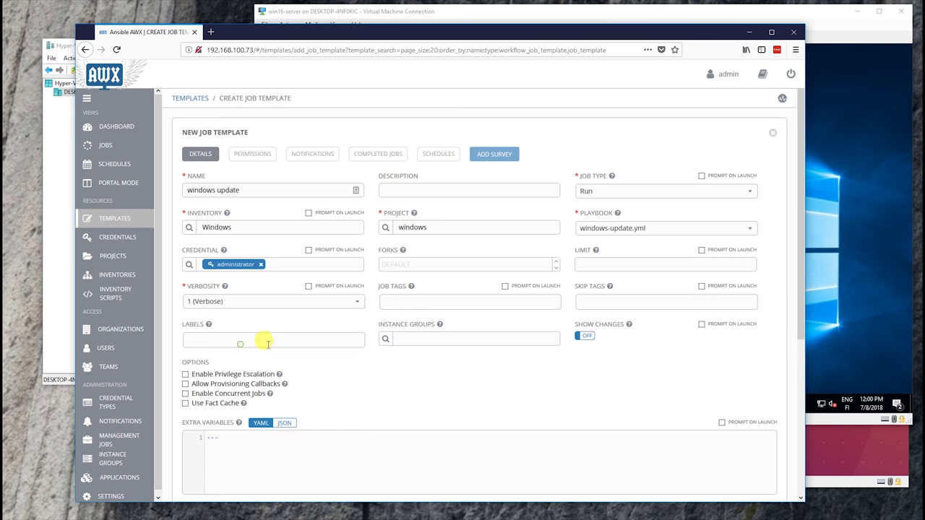
scroll(520, 361, down, 2)
click(763, 453)
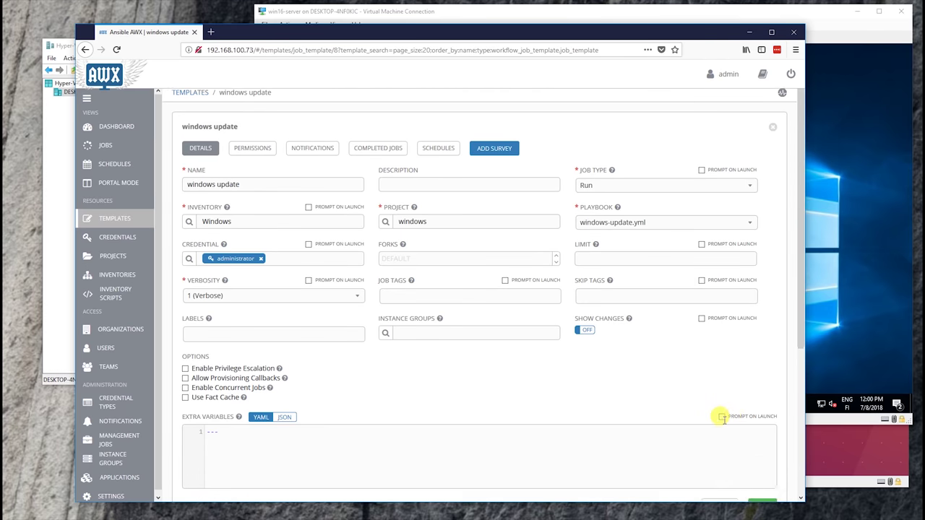
scroll(726, 419, down, 5)
click(867, 330)
Open Task Manager on the server with the detailed process list
right_click(783, 394)
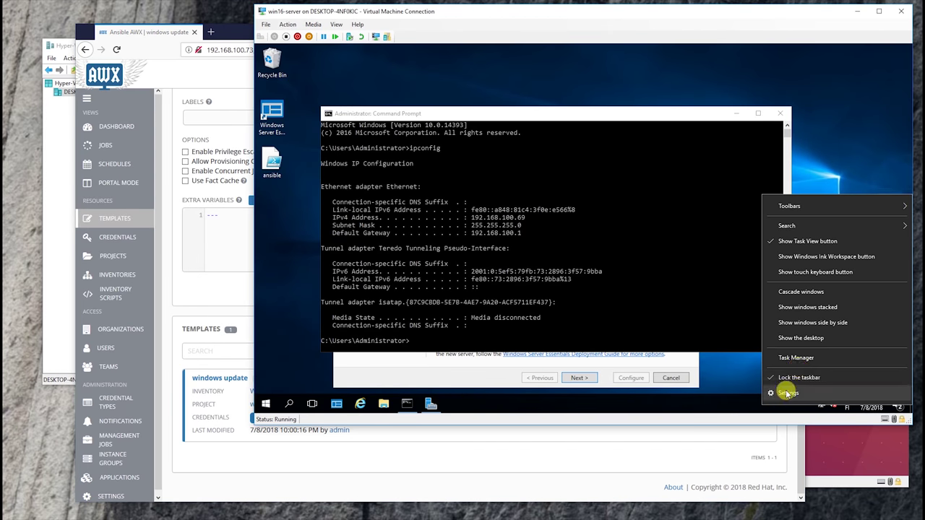
click(787, 355)
drag(403, 95, 680, 84)
click(673, 101)
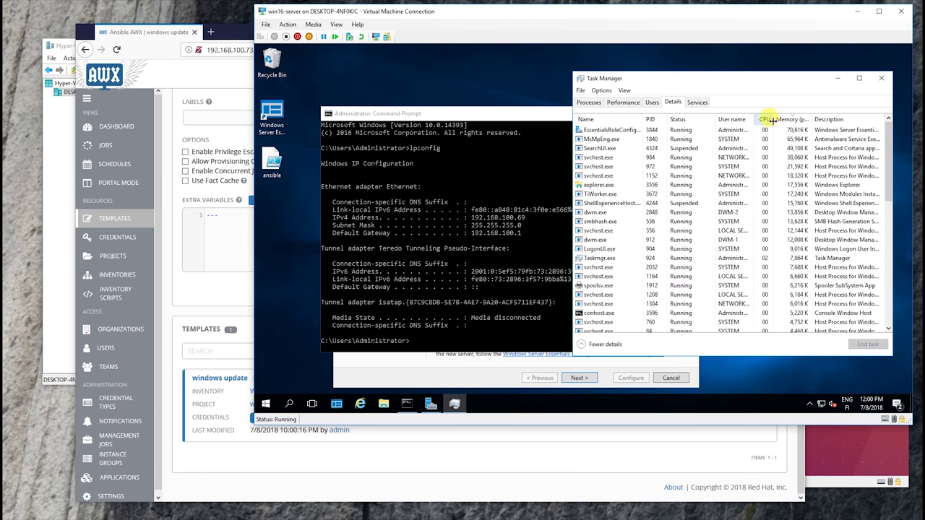
Launch the windows update template and follow job 55 until it finishes Successful
click(243, 305)
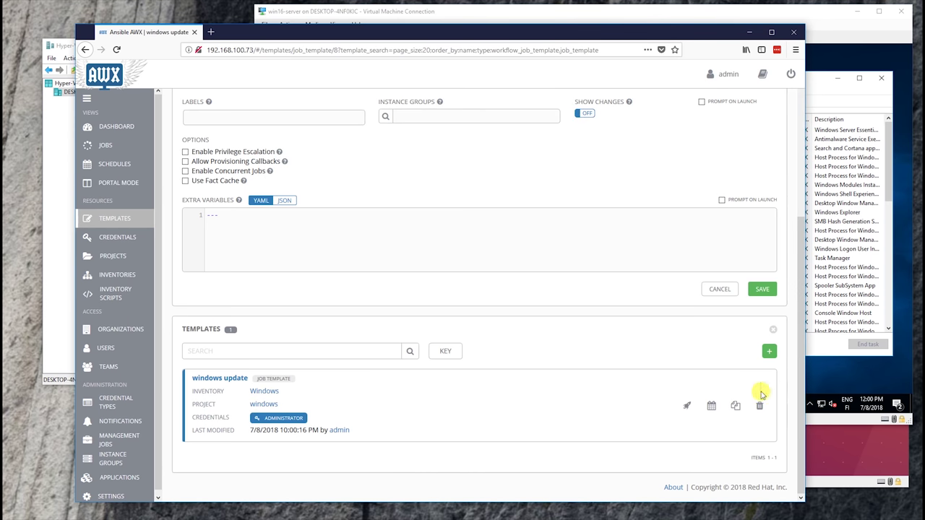
click(685, 406)
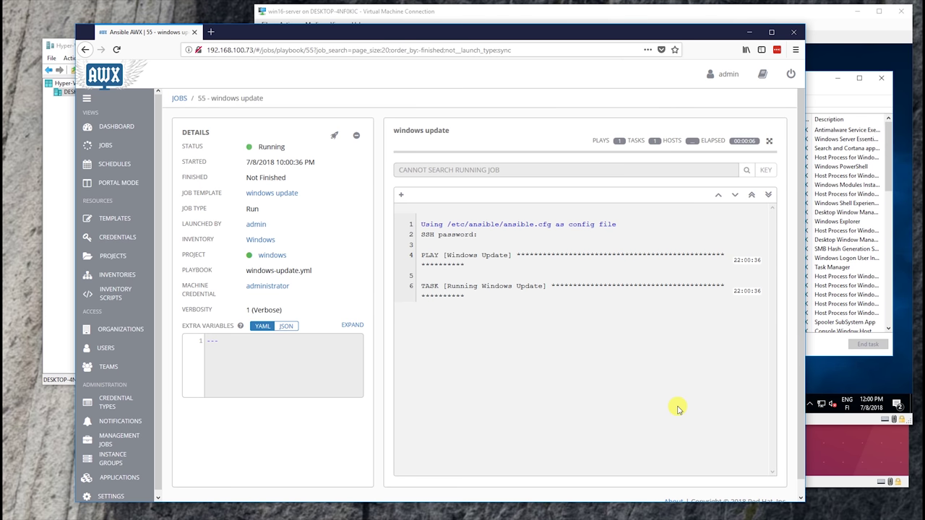
click(870, 156)
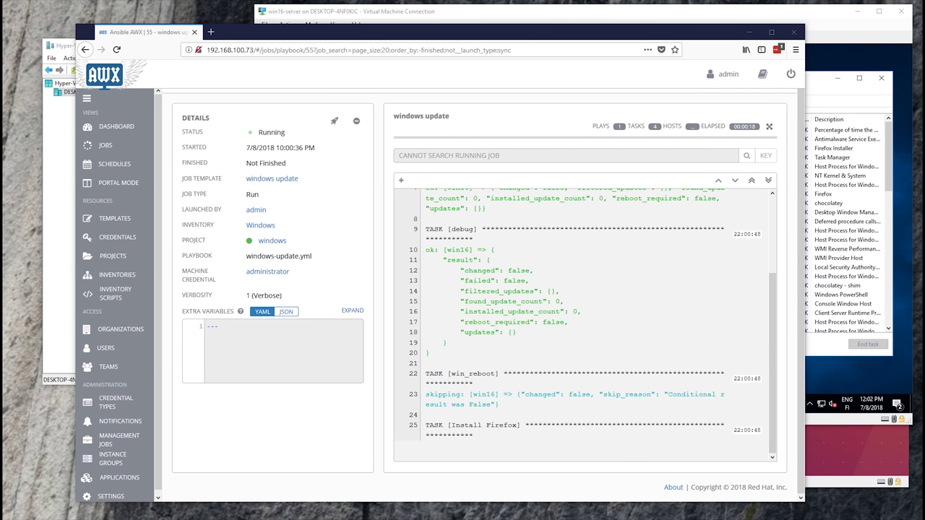
click(548, 456)
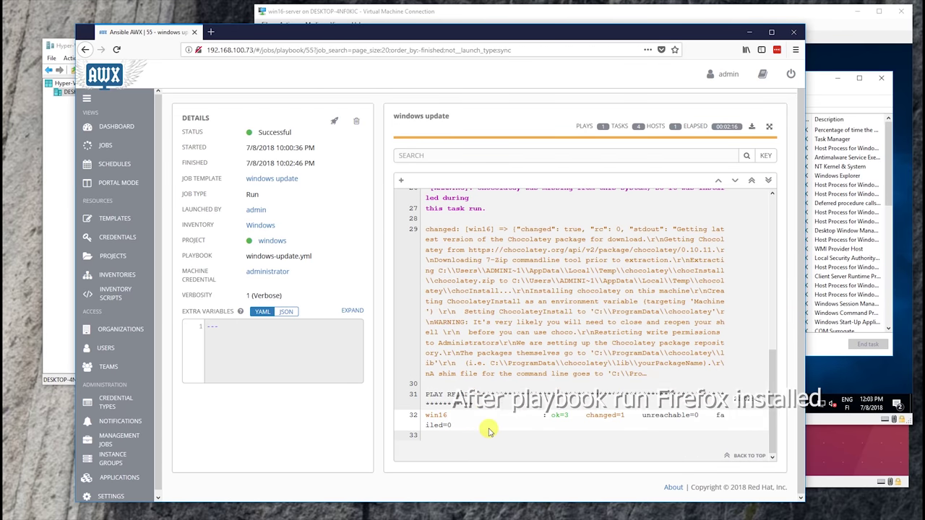
Start the newly installed Firefox from the server's desktop shortcut, then close it
click(851, 387)
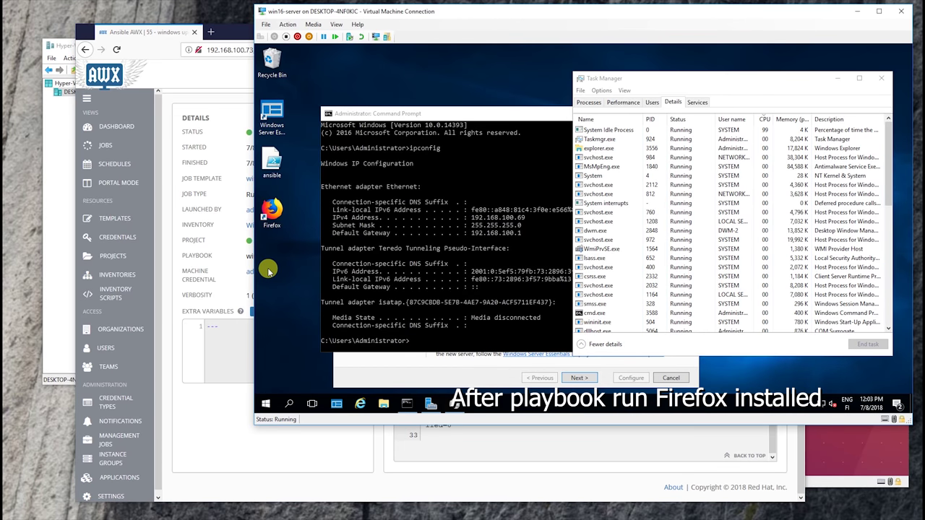
double_click(272, 110)
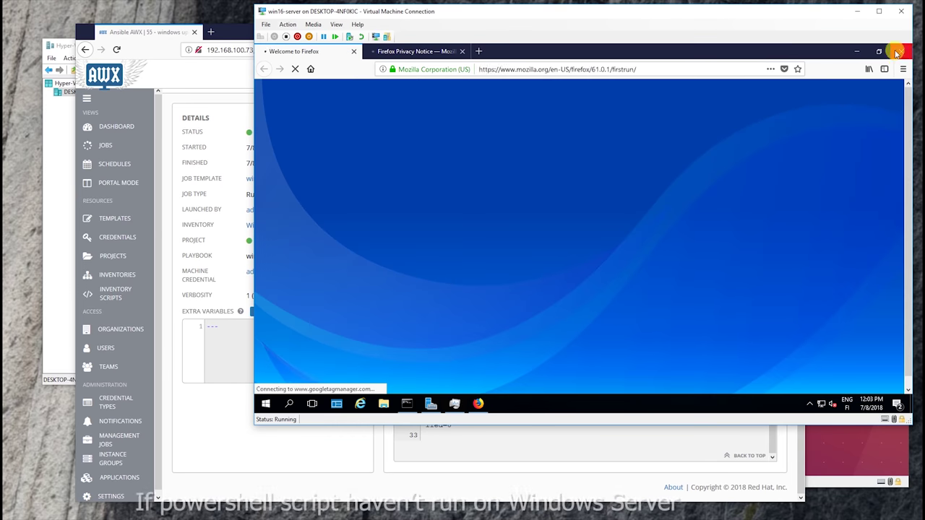
click(901, 52)
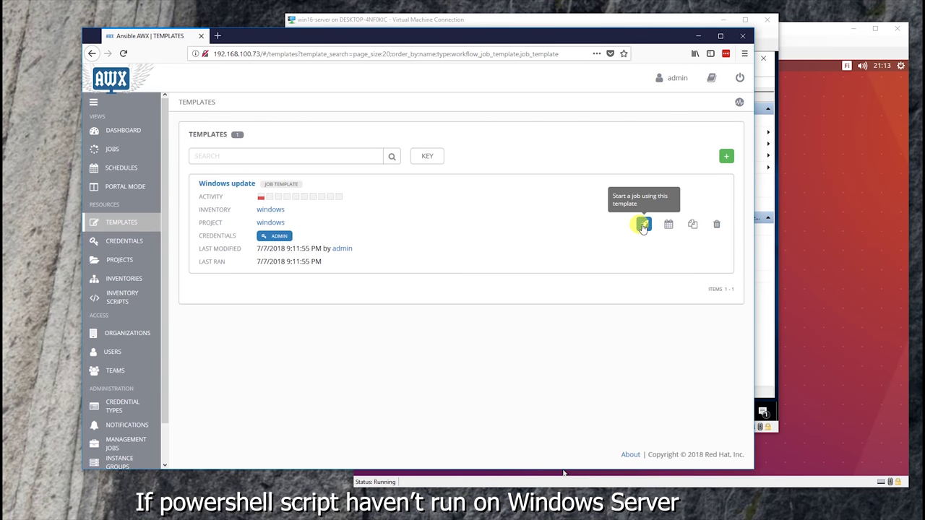
Launch the Windows update template, with job 8 ending unreachable
click(642, 225)
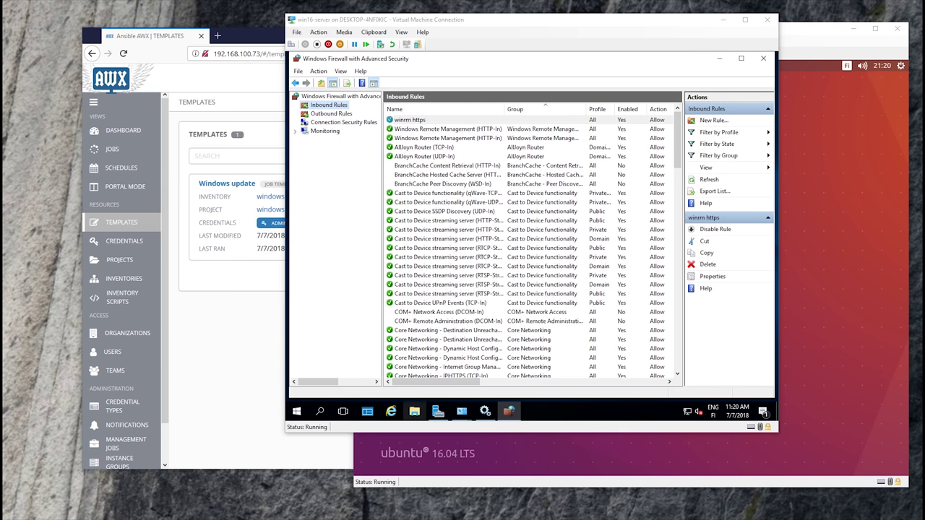
click(247, 434)
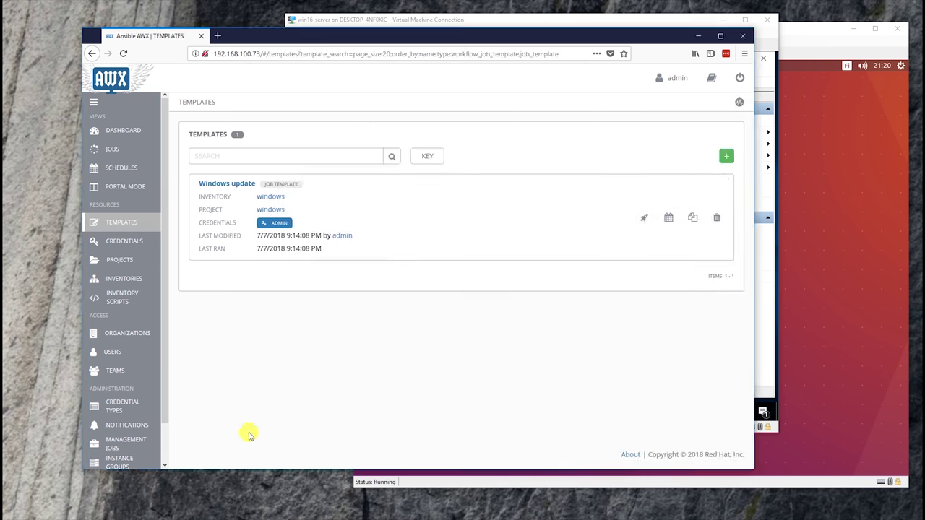
click(643, 218)
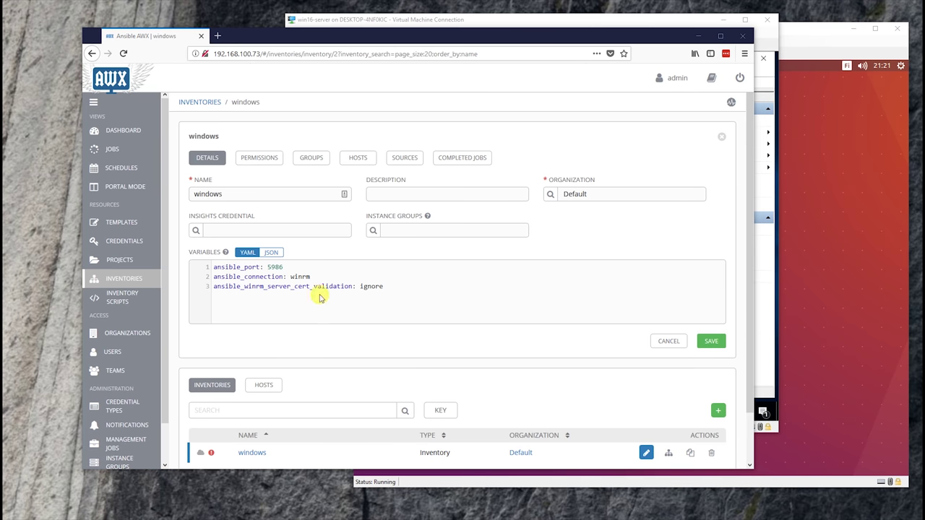
Save the Windows inventory's WinRM variables with port 5985 and relaunch Windows update as job 10
click(711, 341)
click(119, 223)
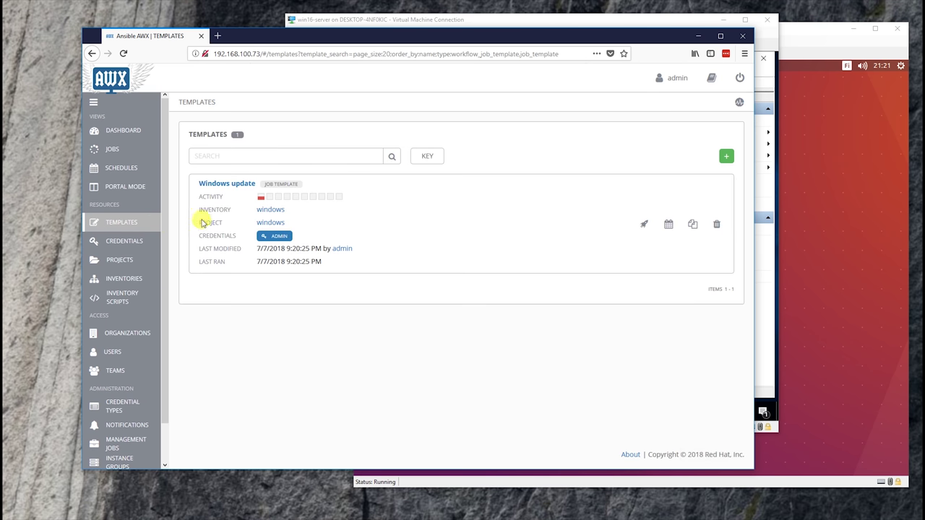
click(641, 225)
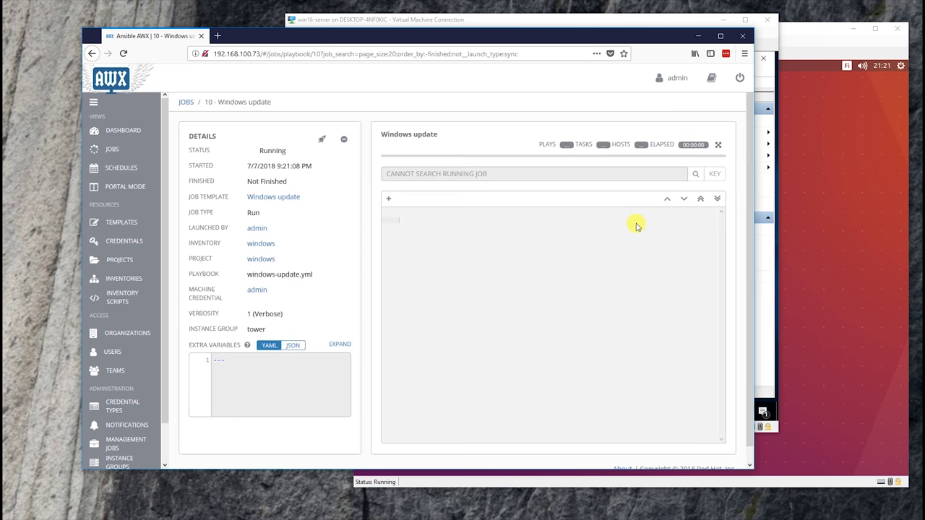